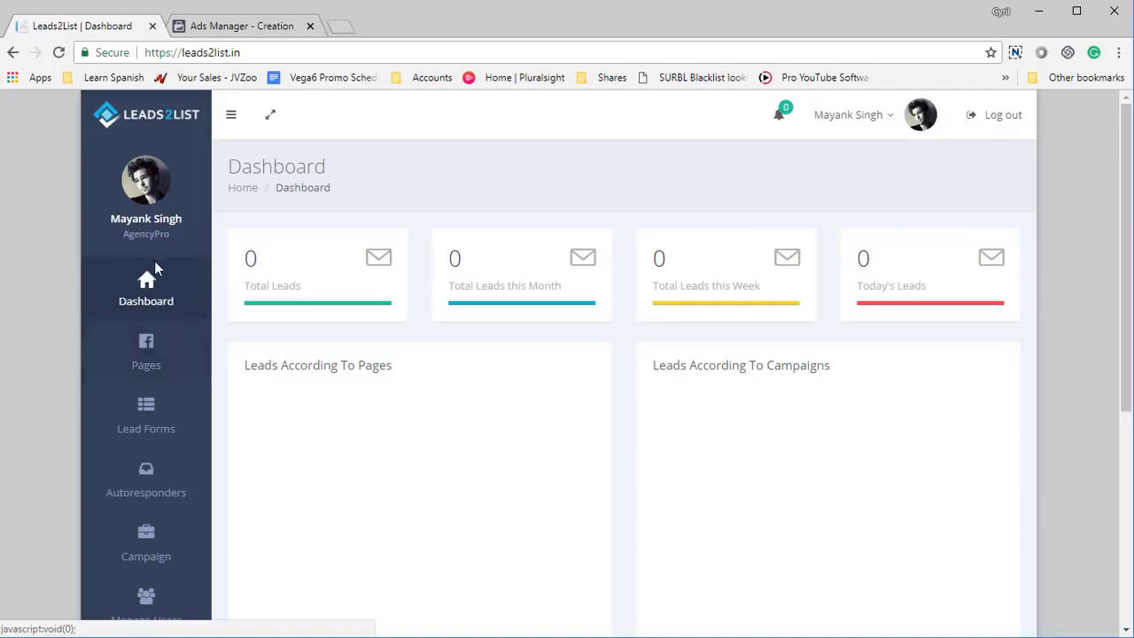
Open the list of connected Facebook pages and start adding a new page
left_click(159, 365)
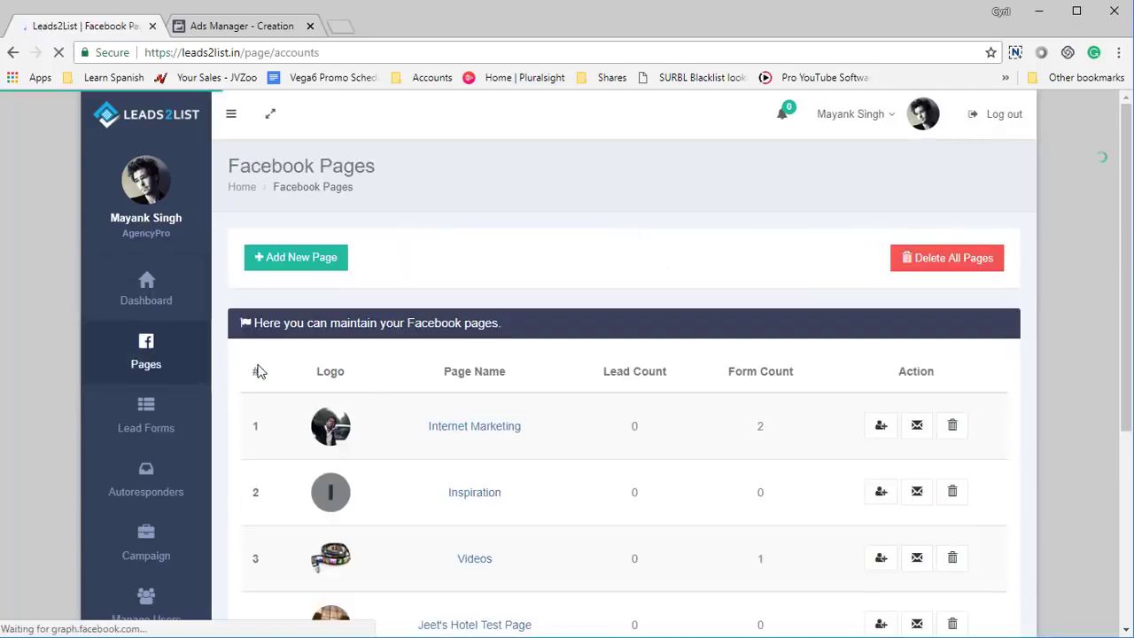
scroll(387, 349, "down", 3)
scroll(465, 393, "up", 3)
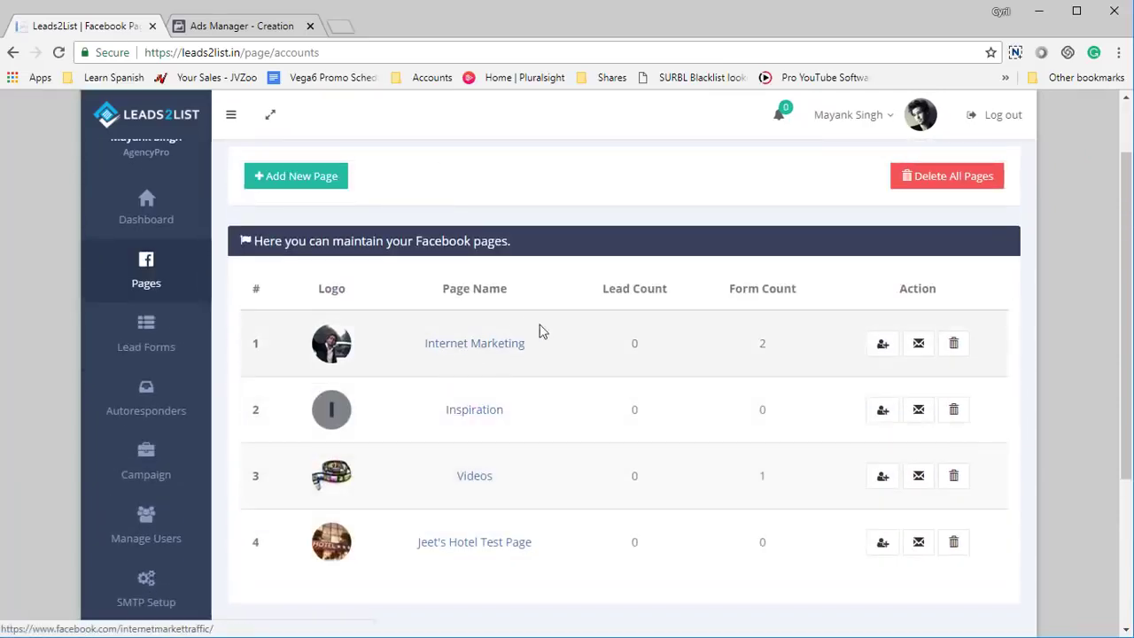
left_click(324, 188)
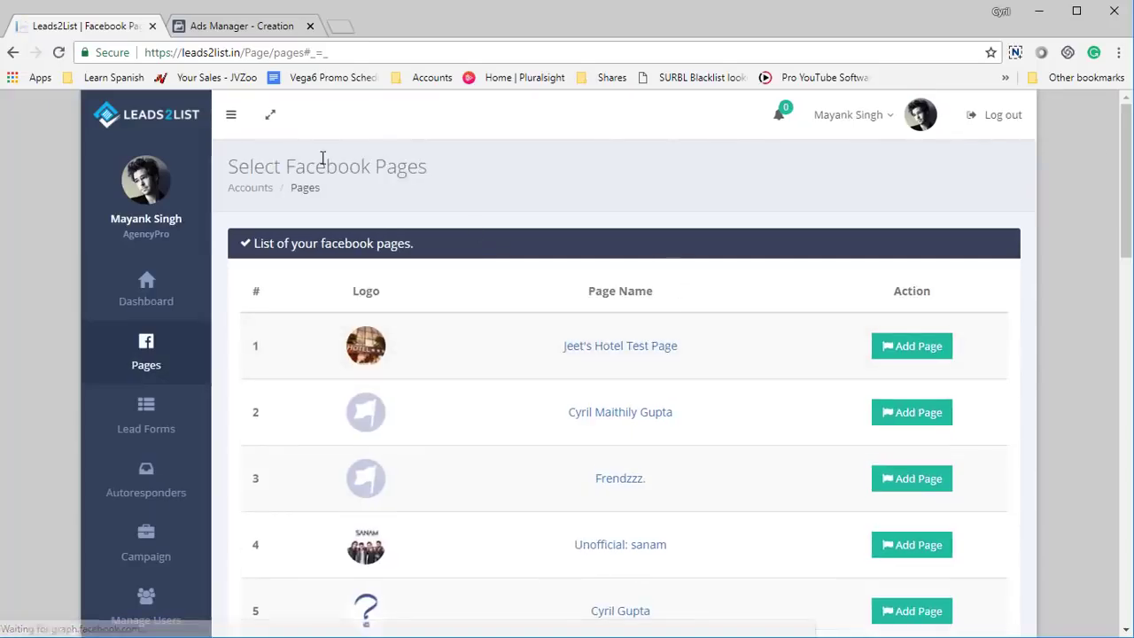
Browse the account's available Facebook pages and add the hotel test page to Leads2List
scroll(656, 323, "down", 12)
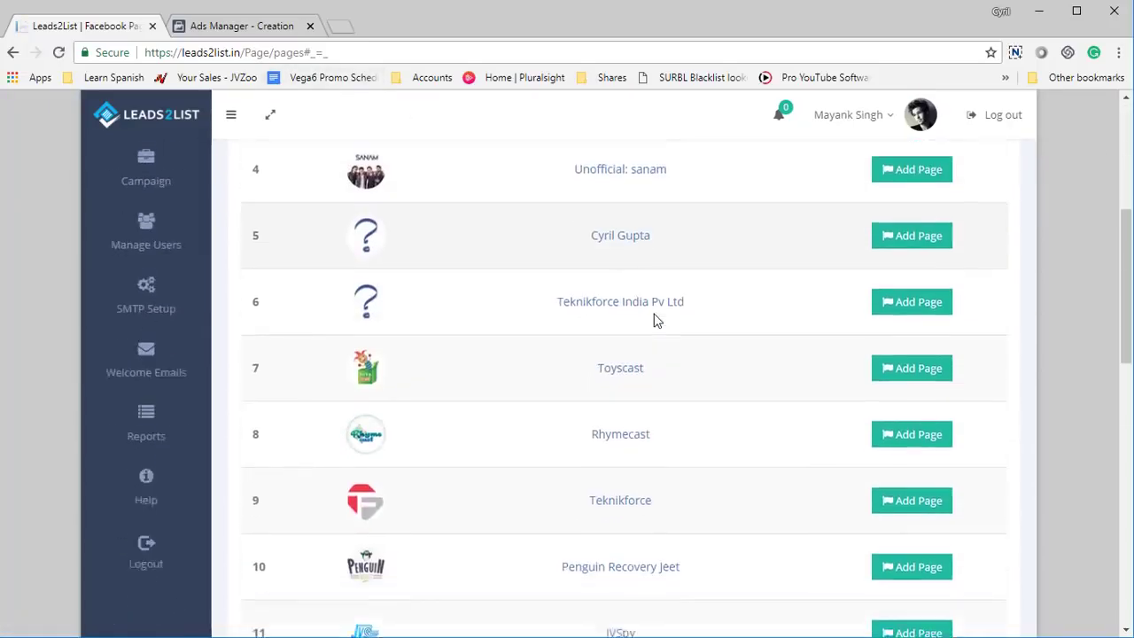
scroll(656, 323, "down", 3)
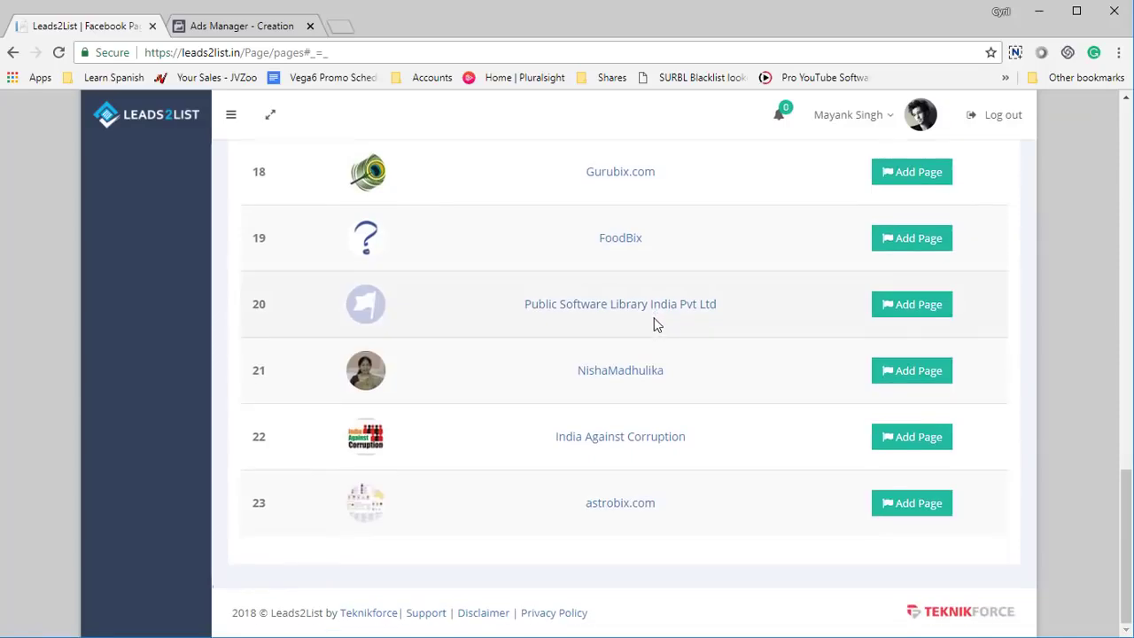
scroll(656, 323, "up", 10)
scroll(655, 324, "up", 3)
scroll(652, 317, "down", 13)
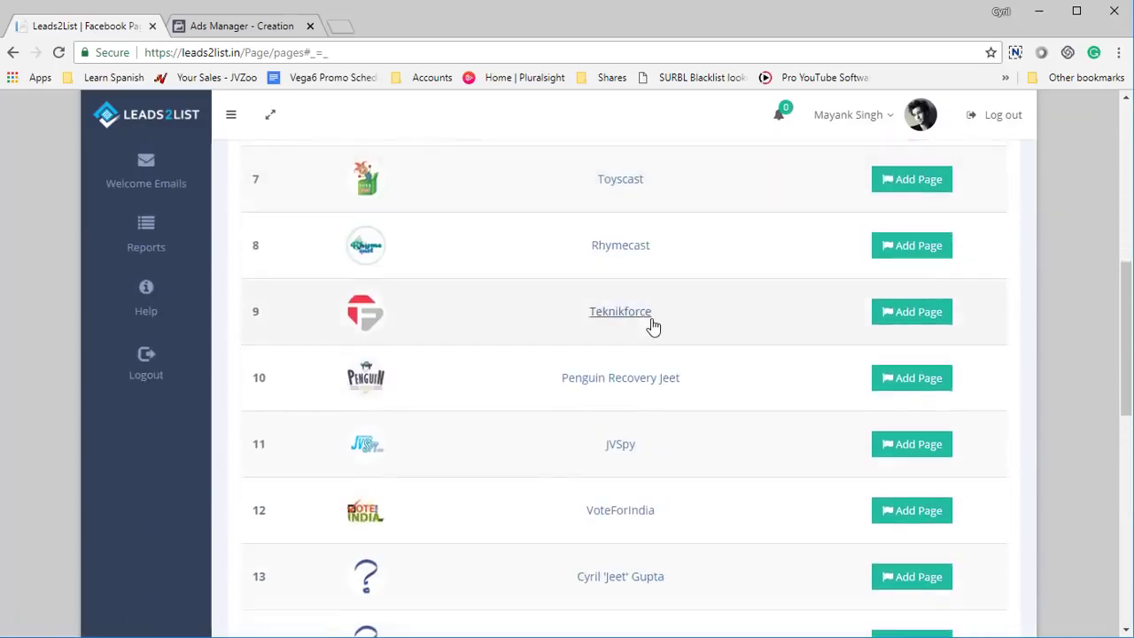
scroll(652, 317, "up", 10)
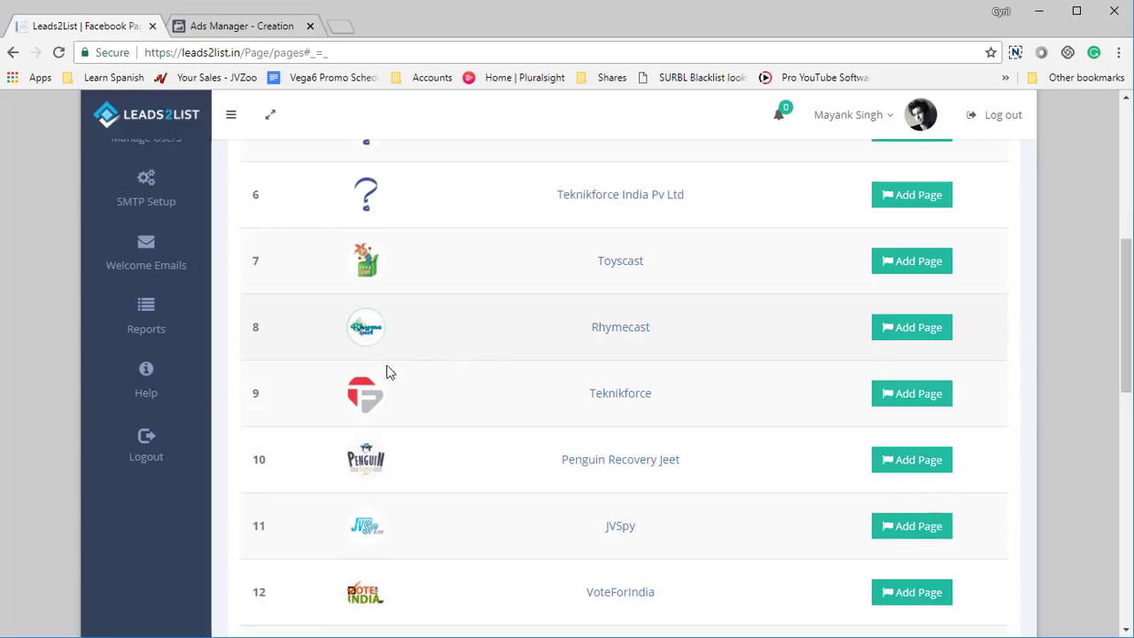
scroll(485, 401, "up", 3)
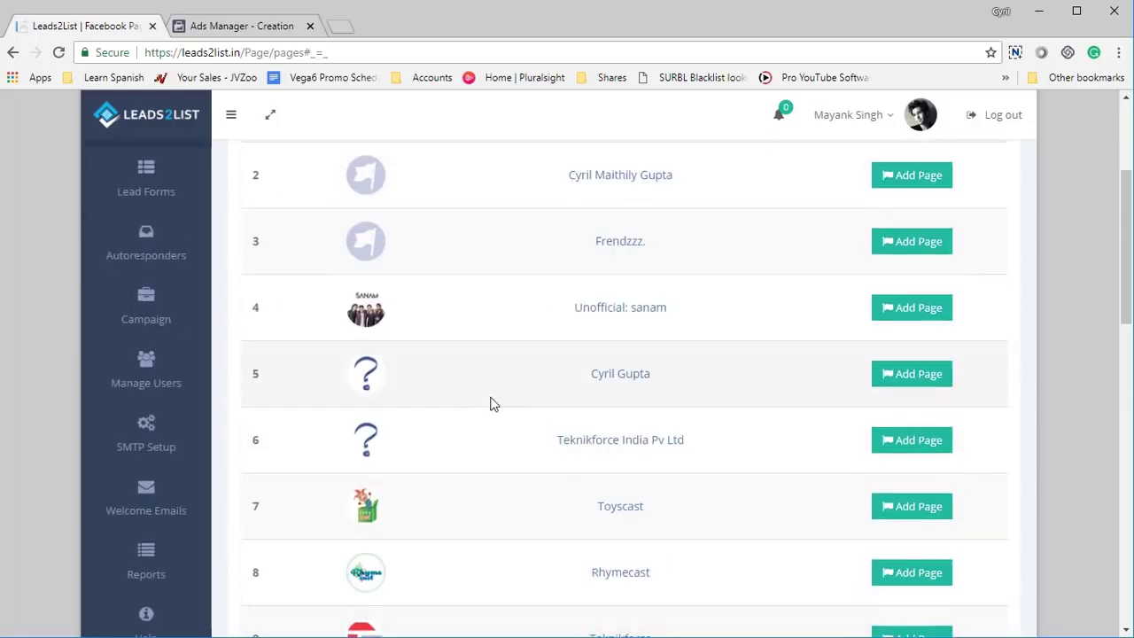
scroll(497, 405, "up", 2)
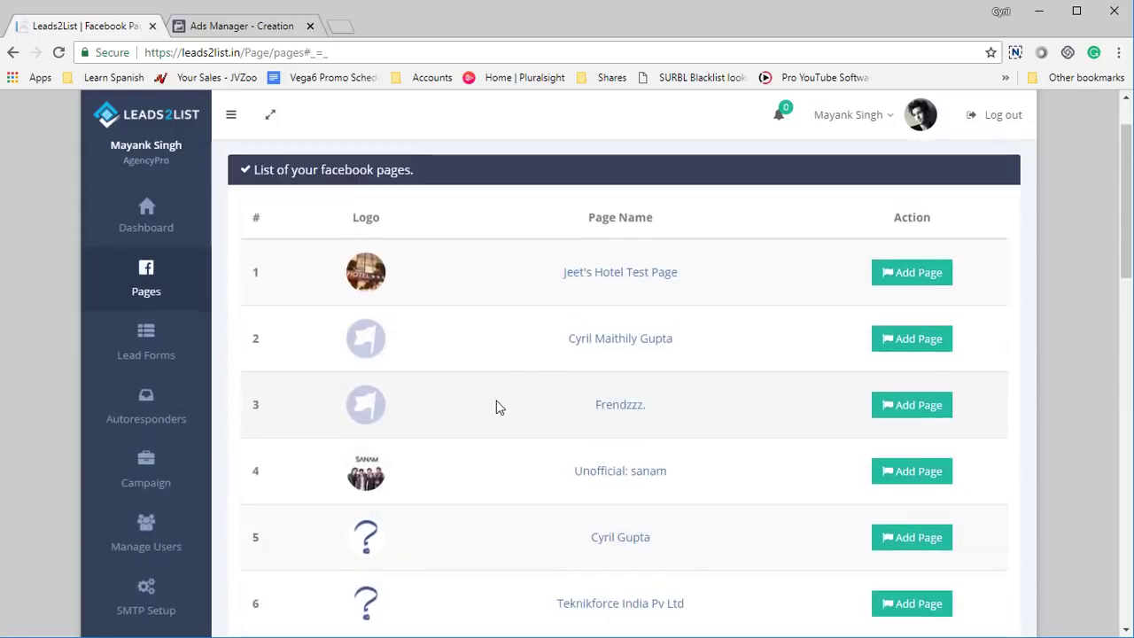
left_click(893, 282)
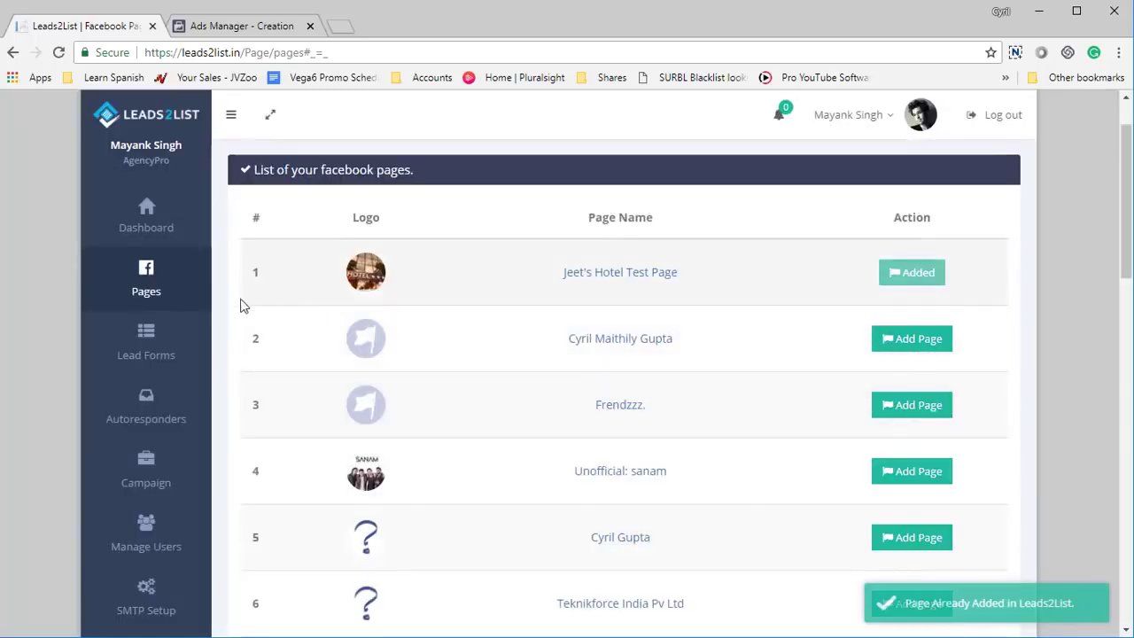
Return to the connected Facebook pages and check the hotel test page's entry
left_click(162, 285)
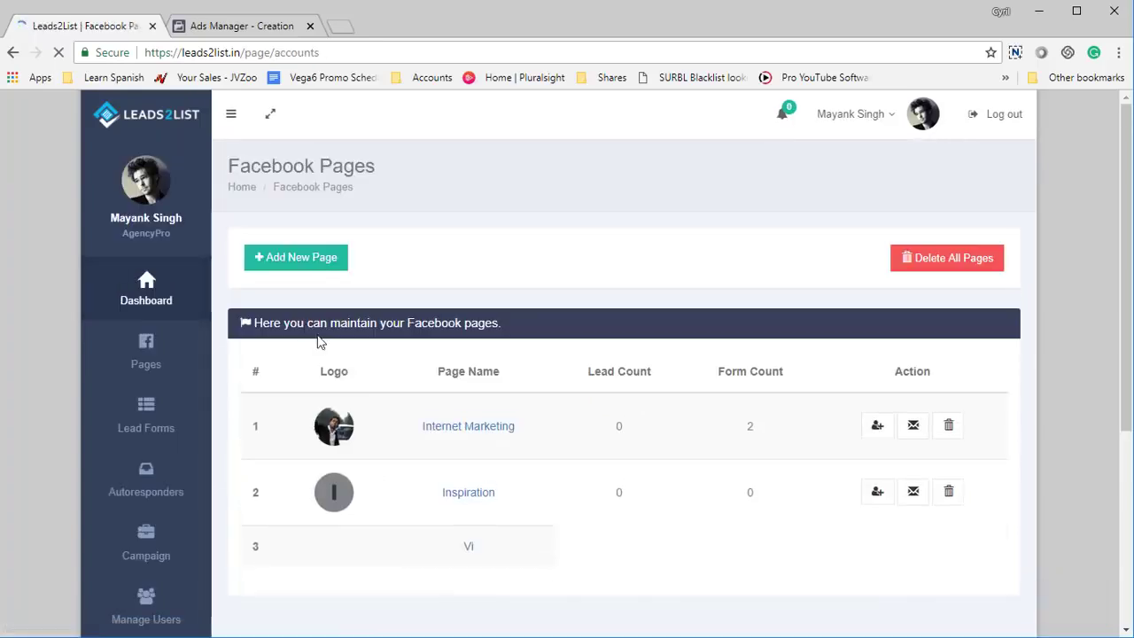
scroll(337, 355, "down", 4)
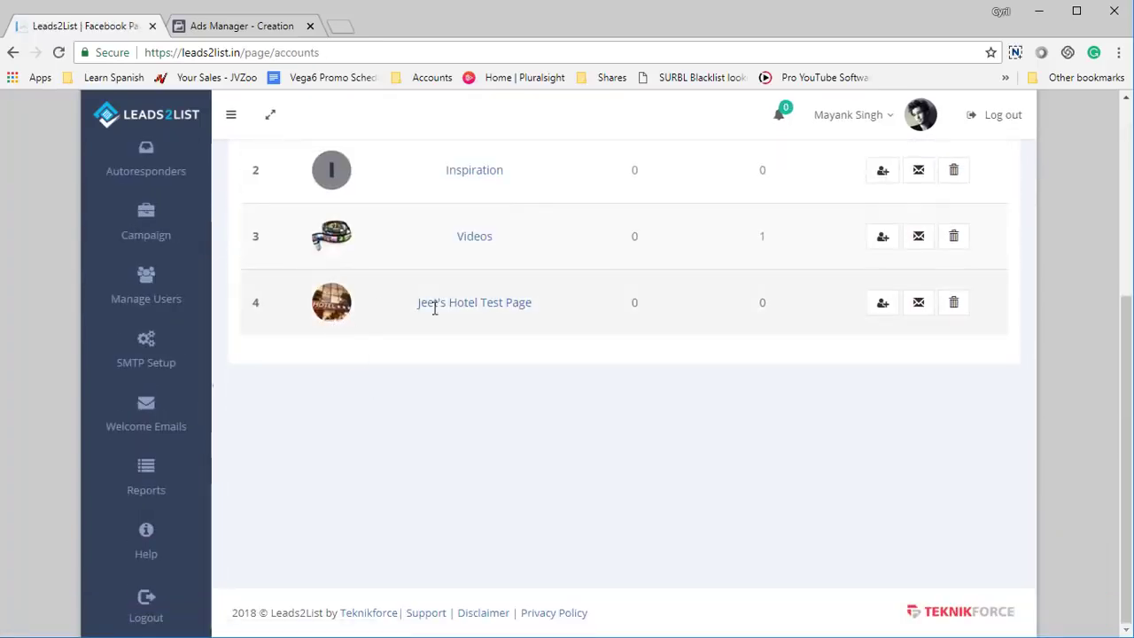
left_click_drag(417, 305, 544, 326)
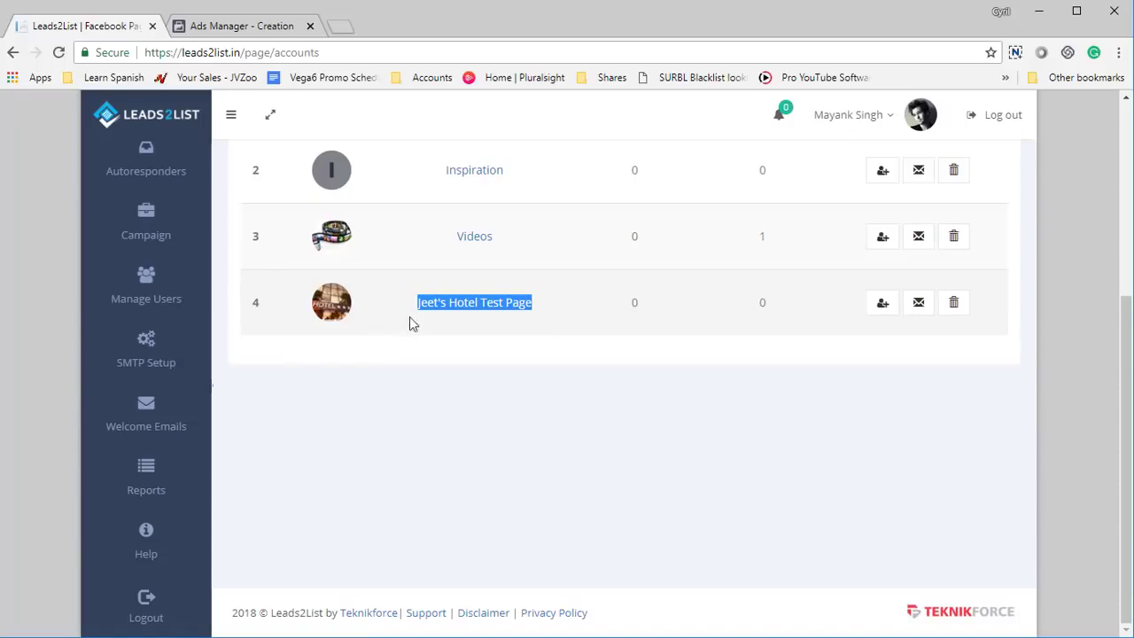
left_click(764, 373)
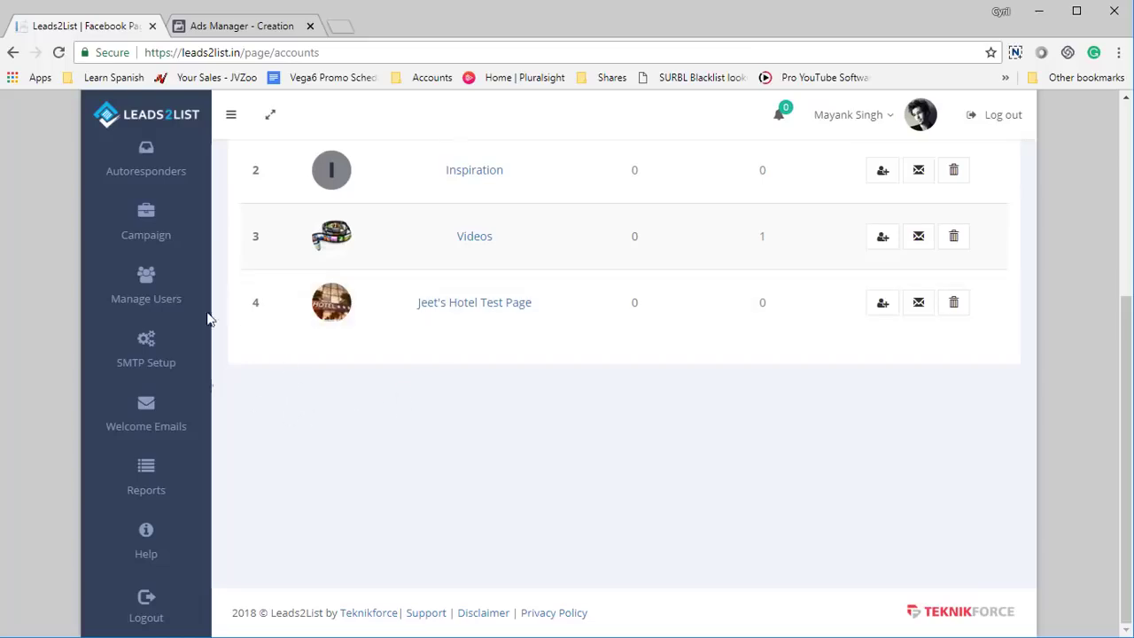
Switch to Facebook Ads Manager and review the ad set's promoted page and the campaign's marketing objective
left_click(266, 31)
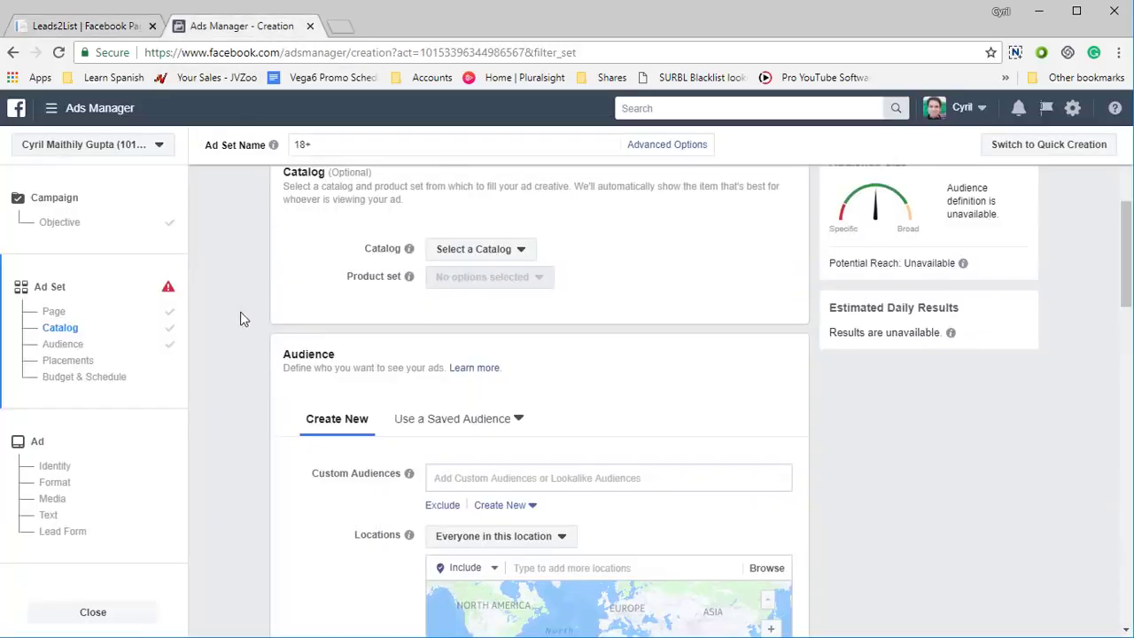
scroll(226, 320, "up", 4)
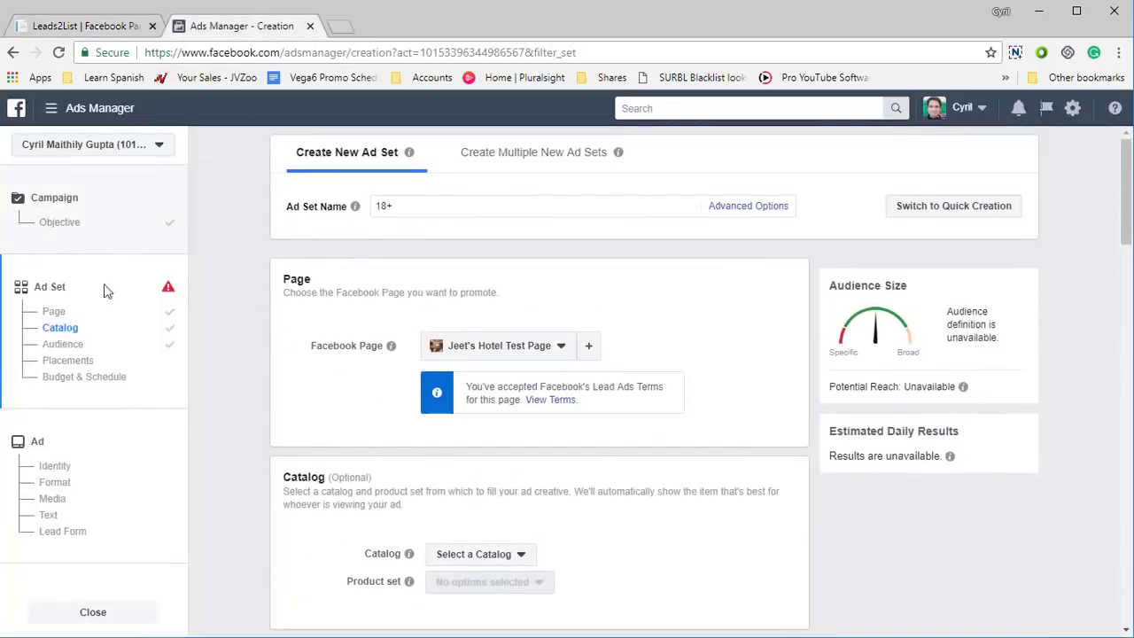
left_click(53, 311)
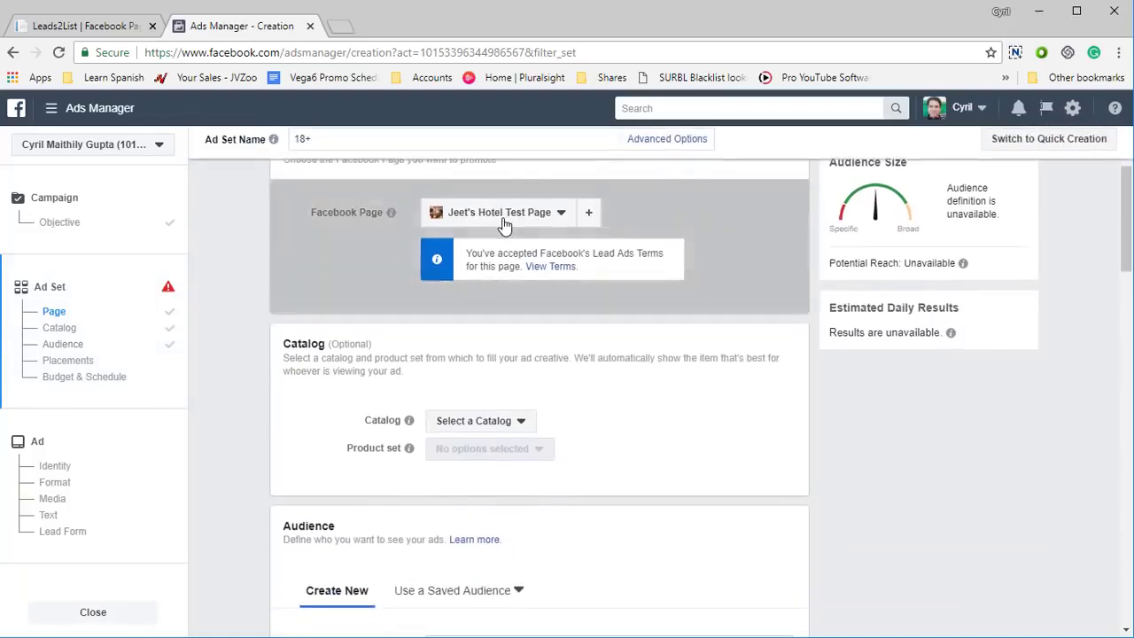
left_click(69, 230)
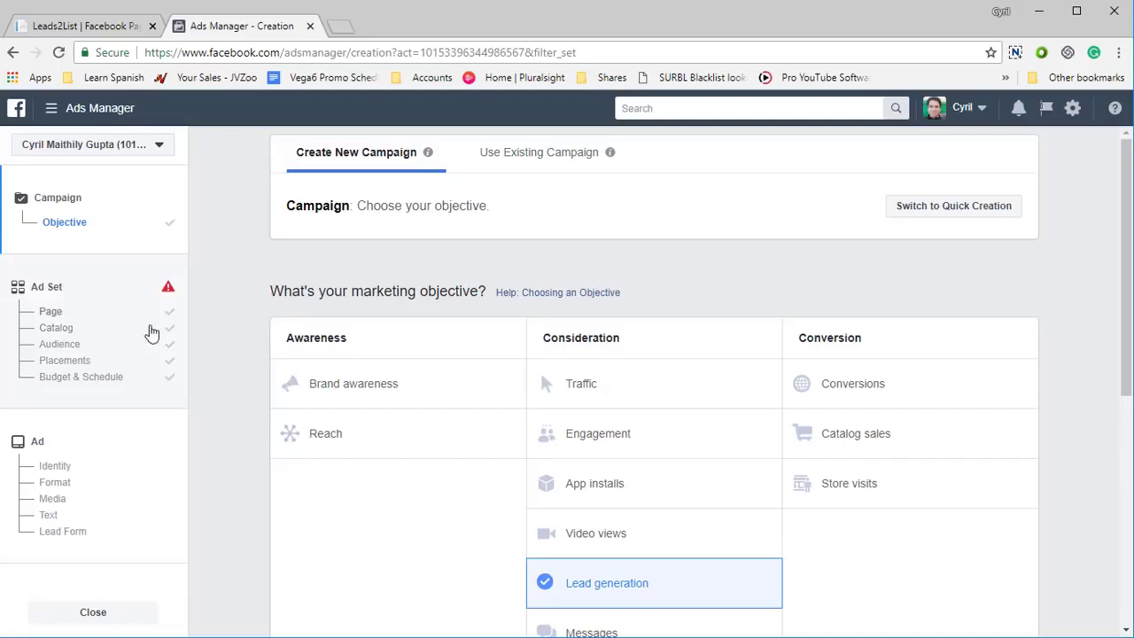
left_click(52, 313)
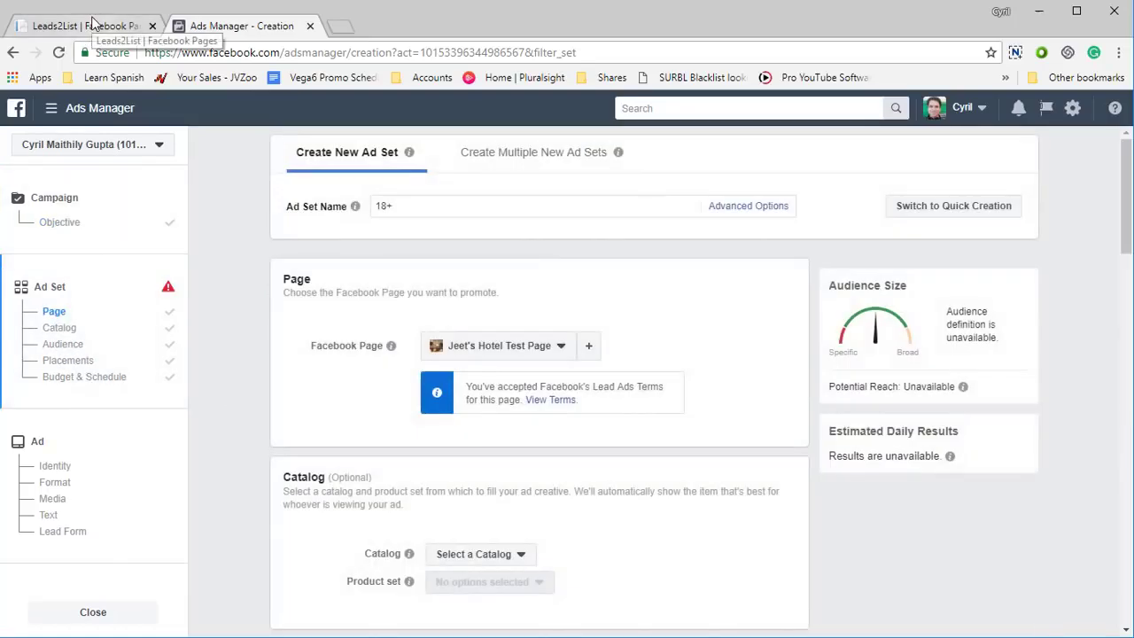
Switch back to Leads2List, go to the autoresponders, and open the form for adding a new one
left_click(93, 22)
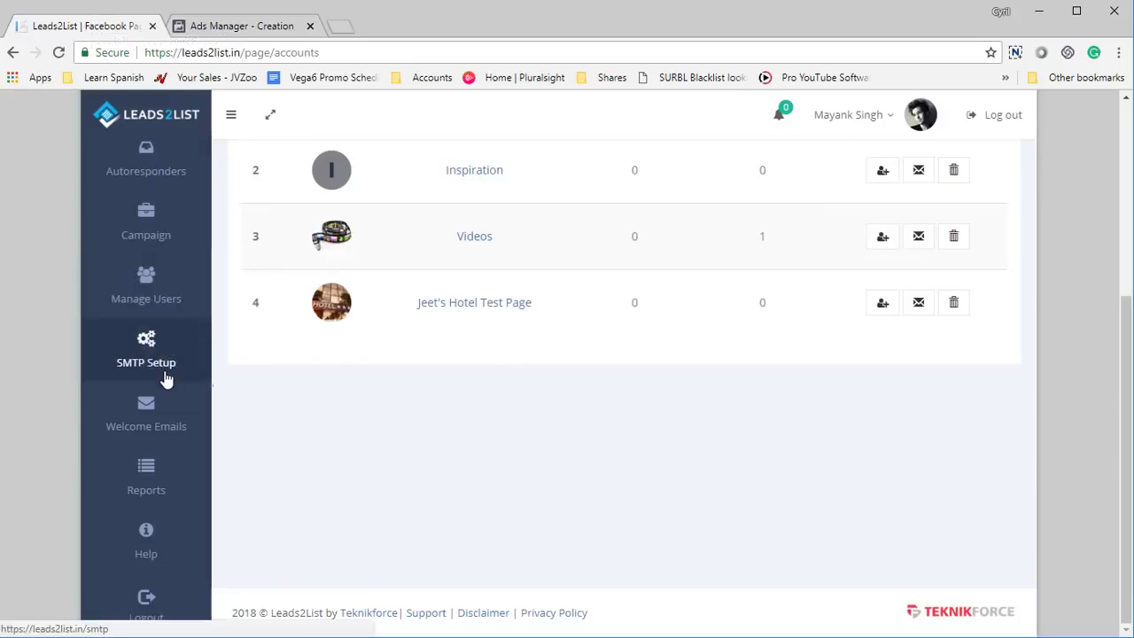
scroll(160, 400, "up", 3)
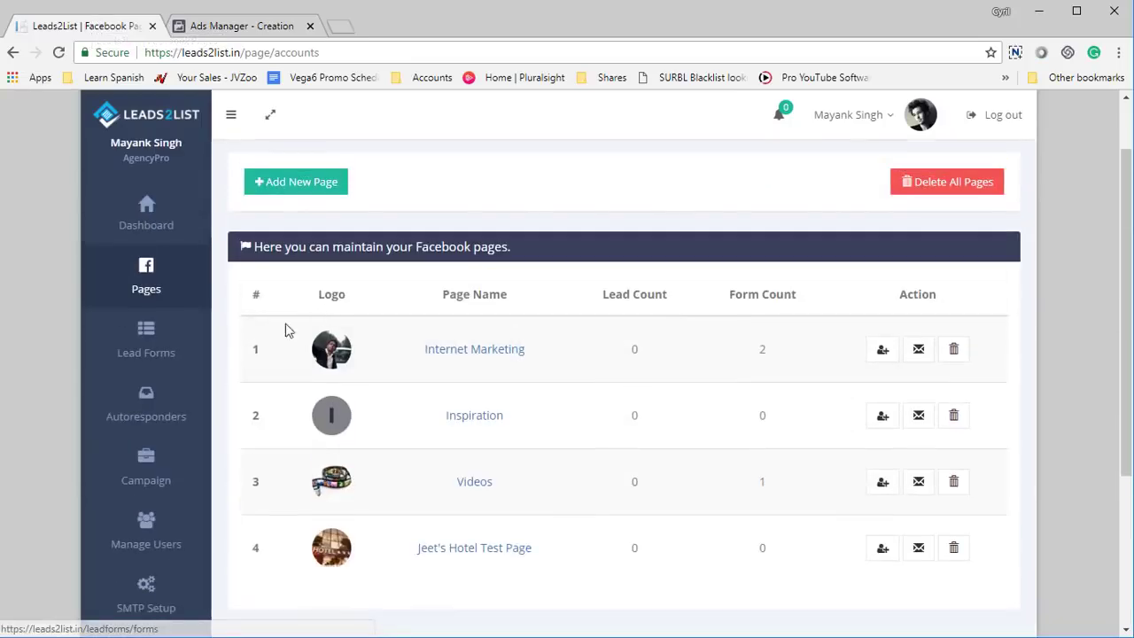
left_click(197, 419)
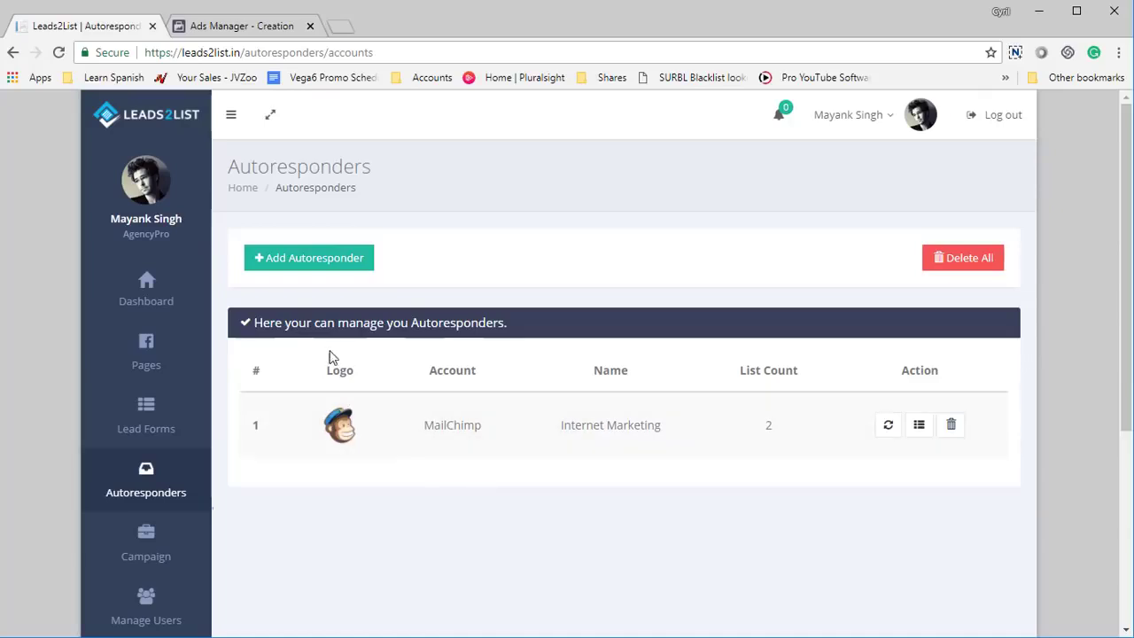
left_click(343, 258)
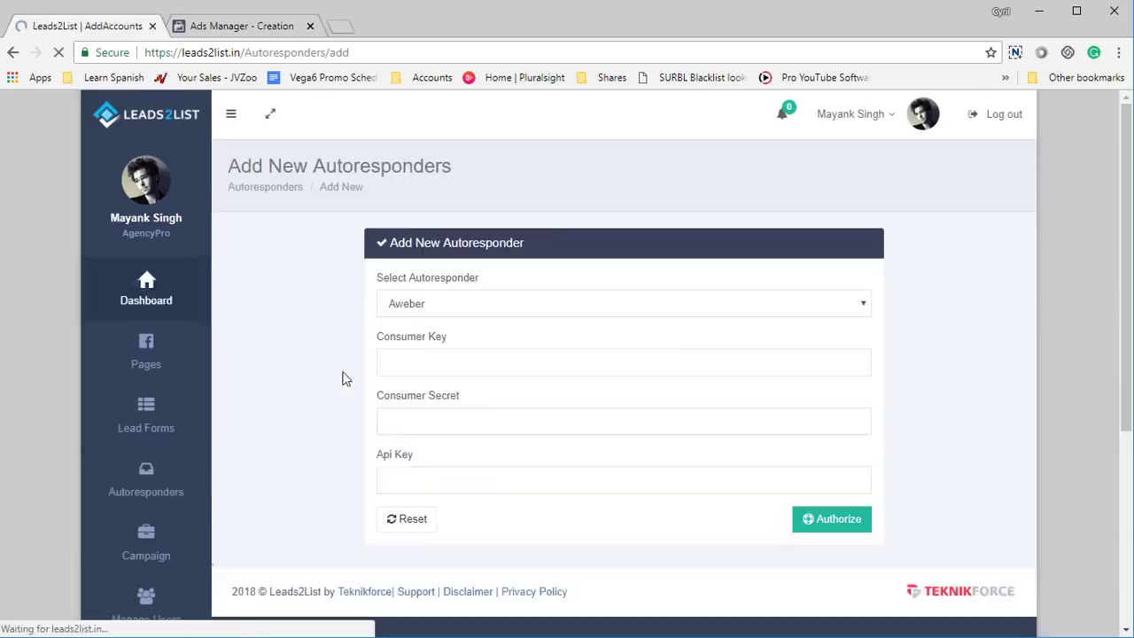
Preview the ConvertKit and SendLane autoresponder options, filling SendLane's email and password fields with a saved login
left_click(449, 308)
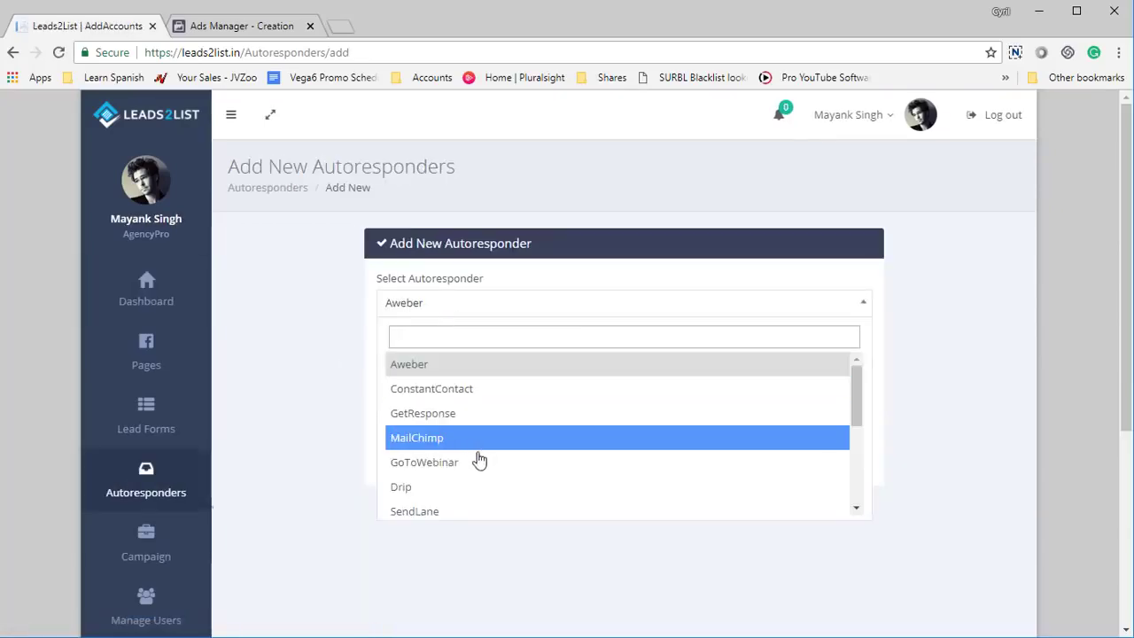
scroll(476, 458, "down", 3)
left_click(450, 402)
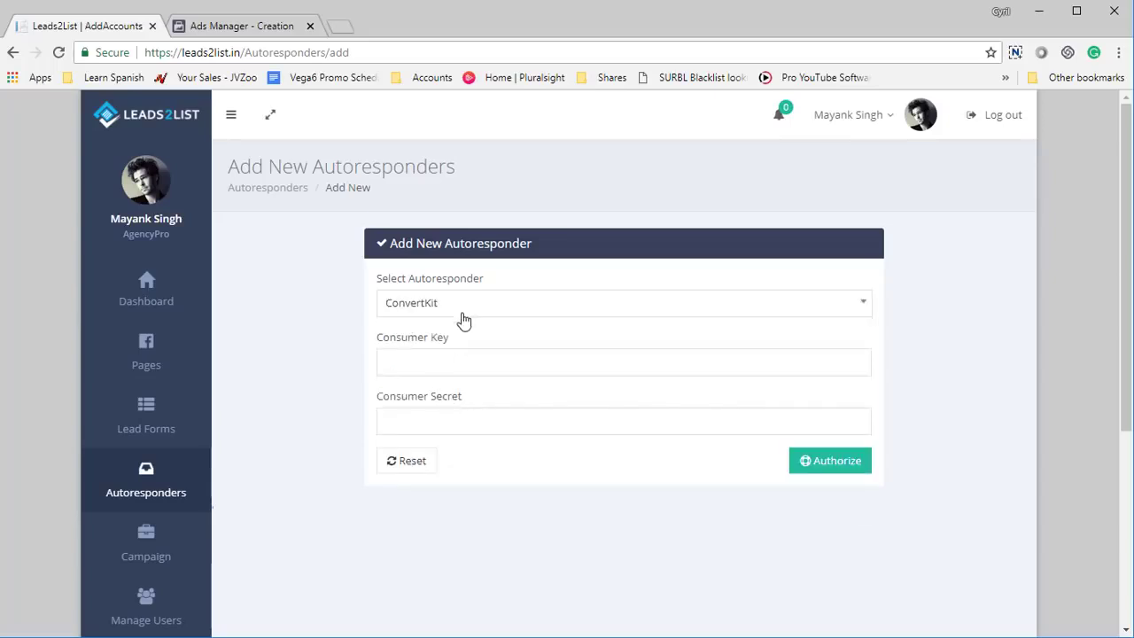
left_click(461, 308)
left_click(433, 367)
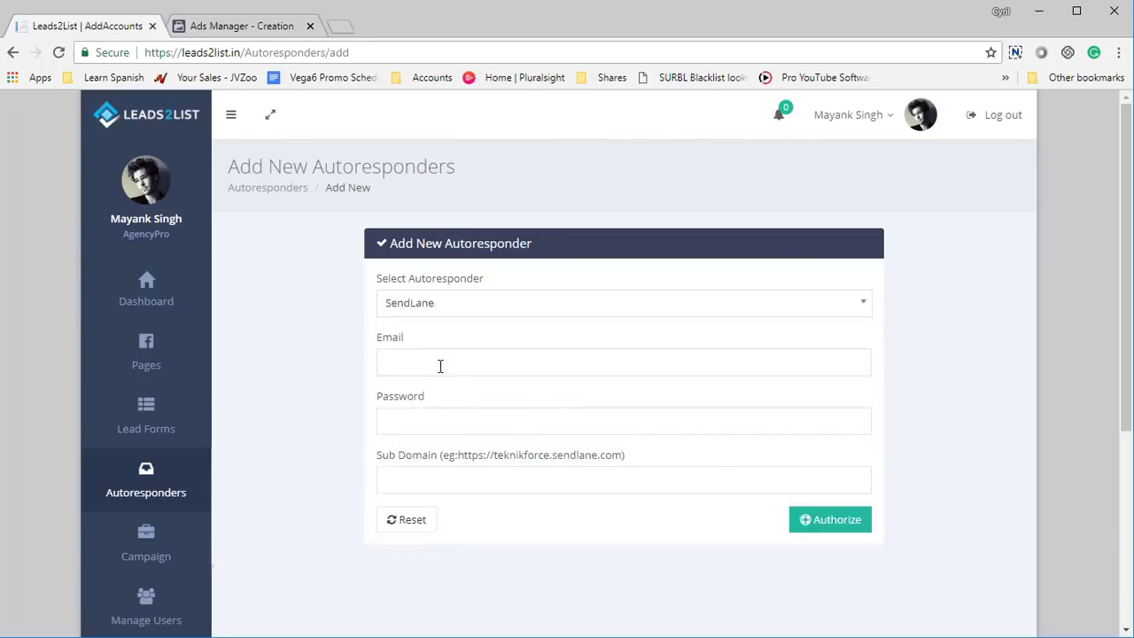
left_click(441, 366)
left_click(439, 405)
Check which credential fields the Aweber and GetResponse autoresponders require
left_click(445, 312)
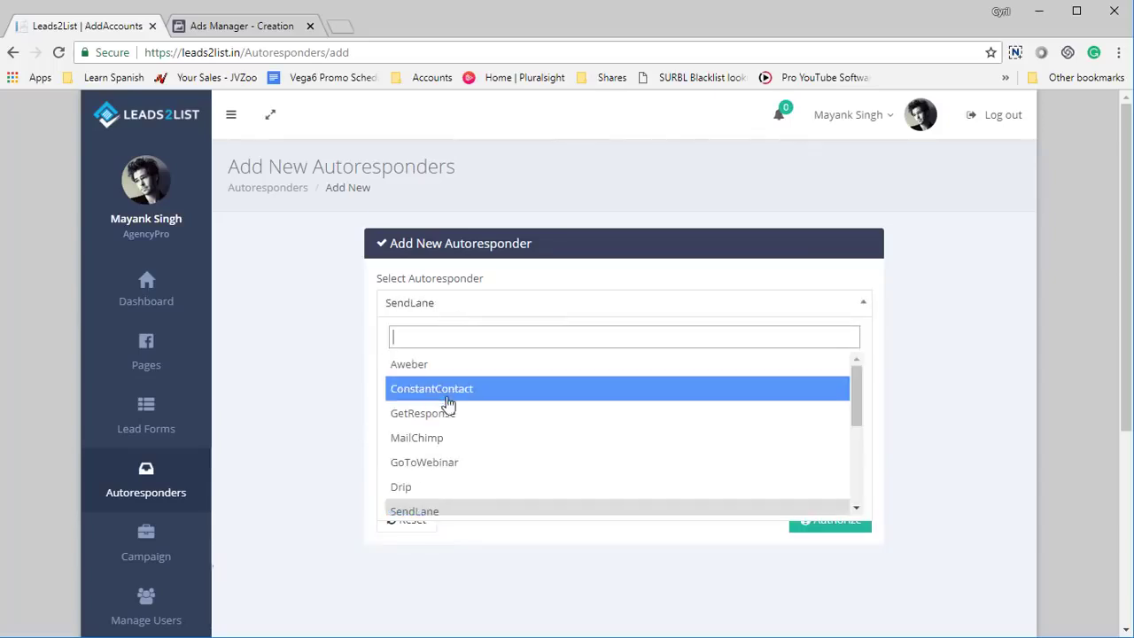
left_click(446, 365)
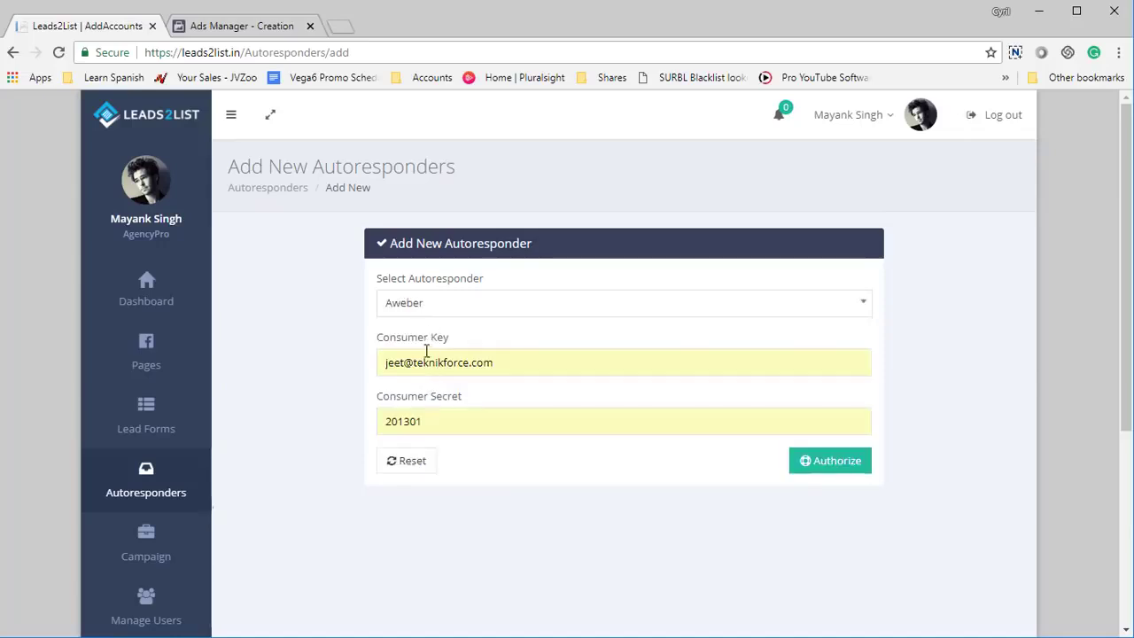
left_click(446, 302)
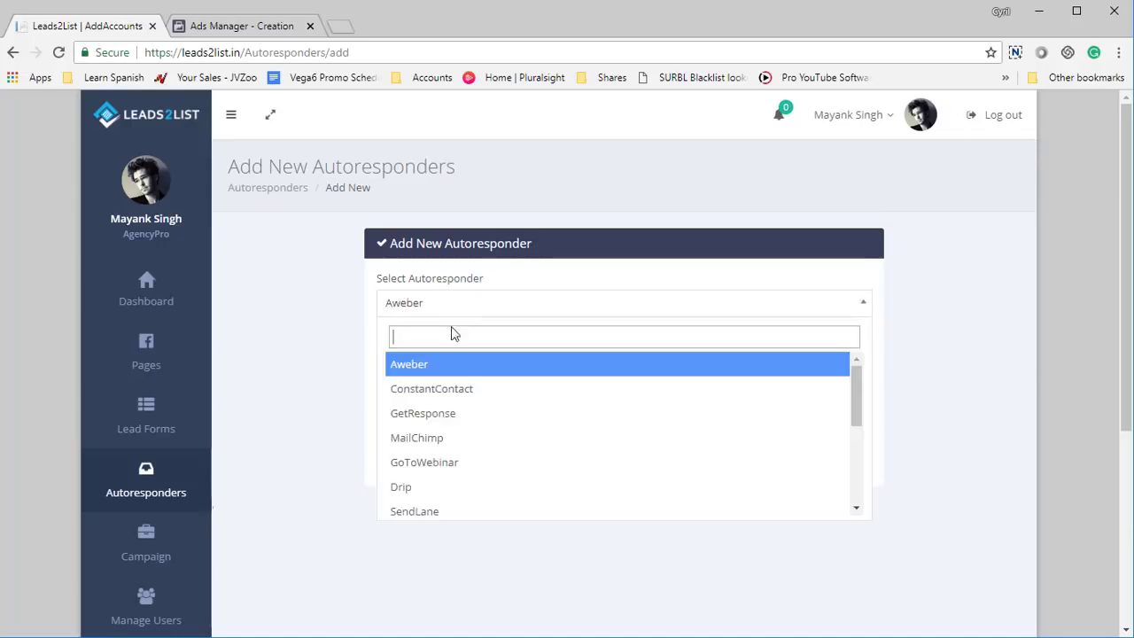
left_click(445, 416)
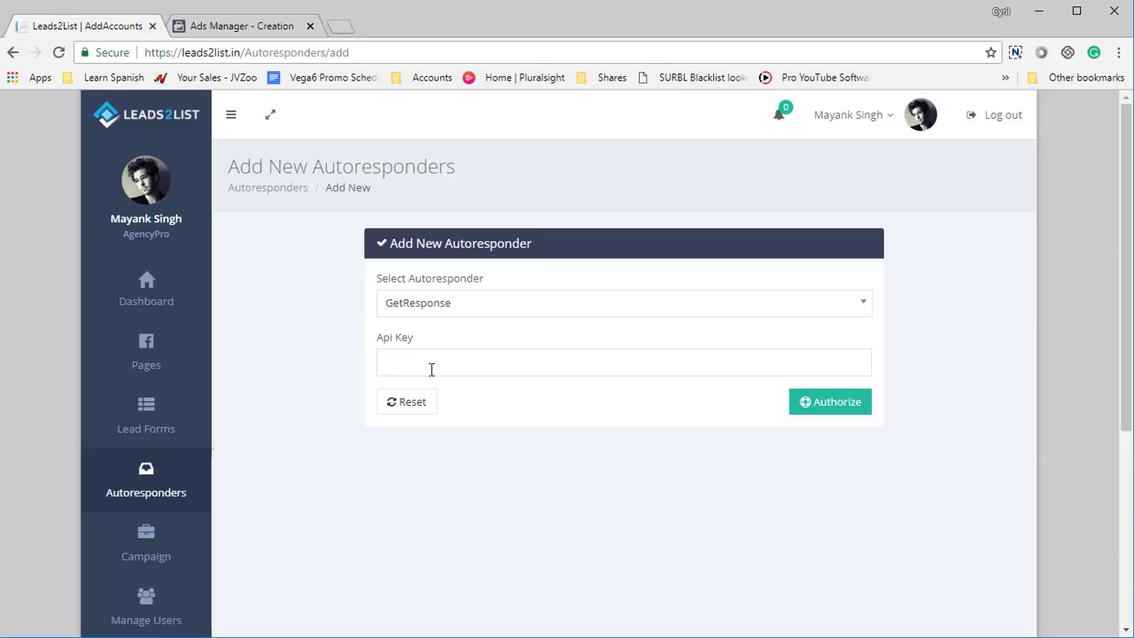
left_click(453, 315)
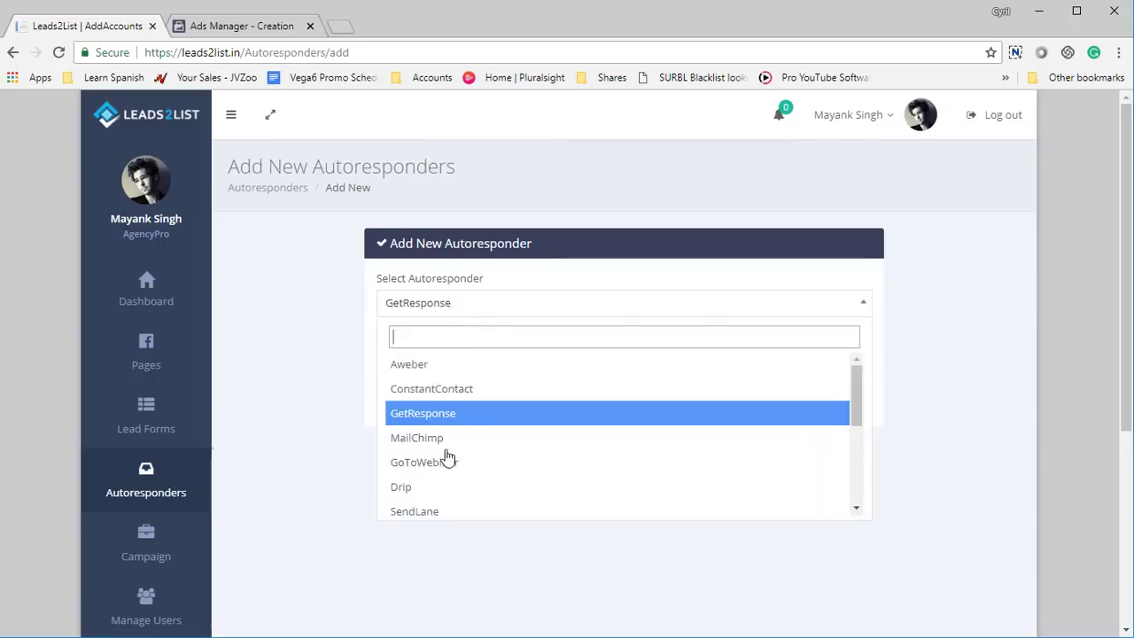
left_click(368, 391)
Go back to the autoresponders list and examine the MailChimp entry's account, name and list count
right_click(424, 436)
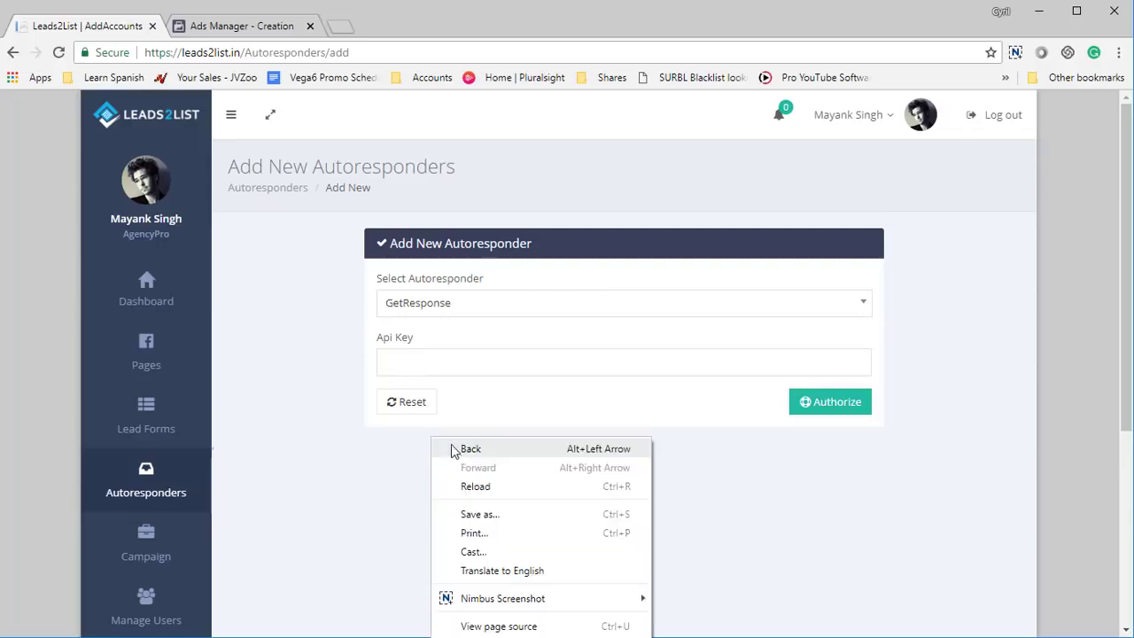
left_click(451, 448)
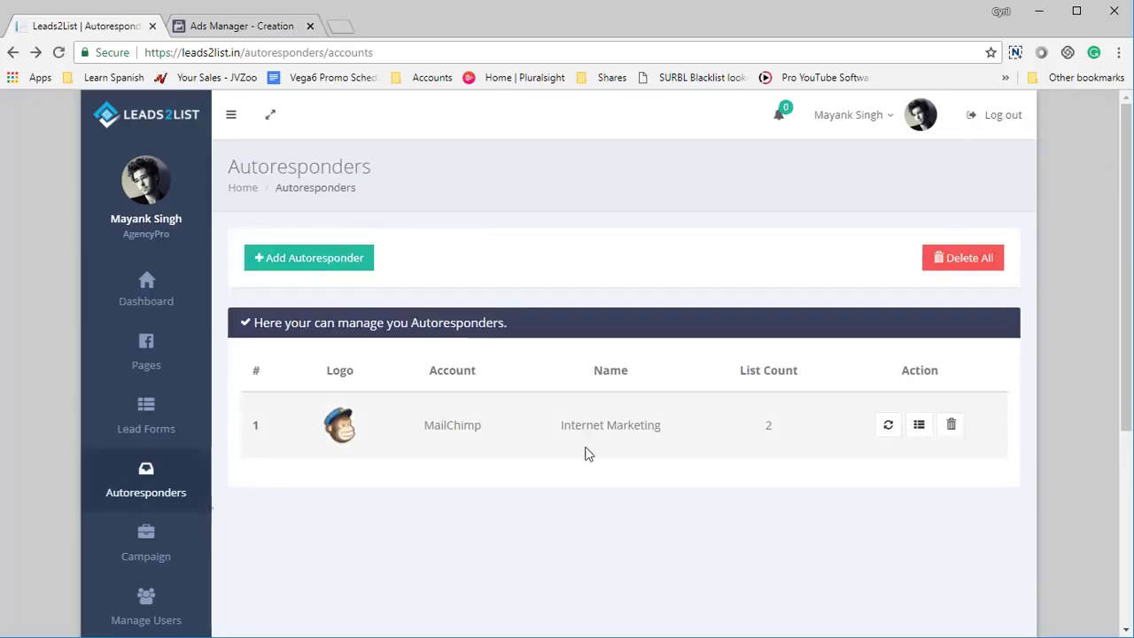
left_click_drag(428, 439, 476, 447)
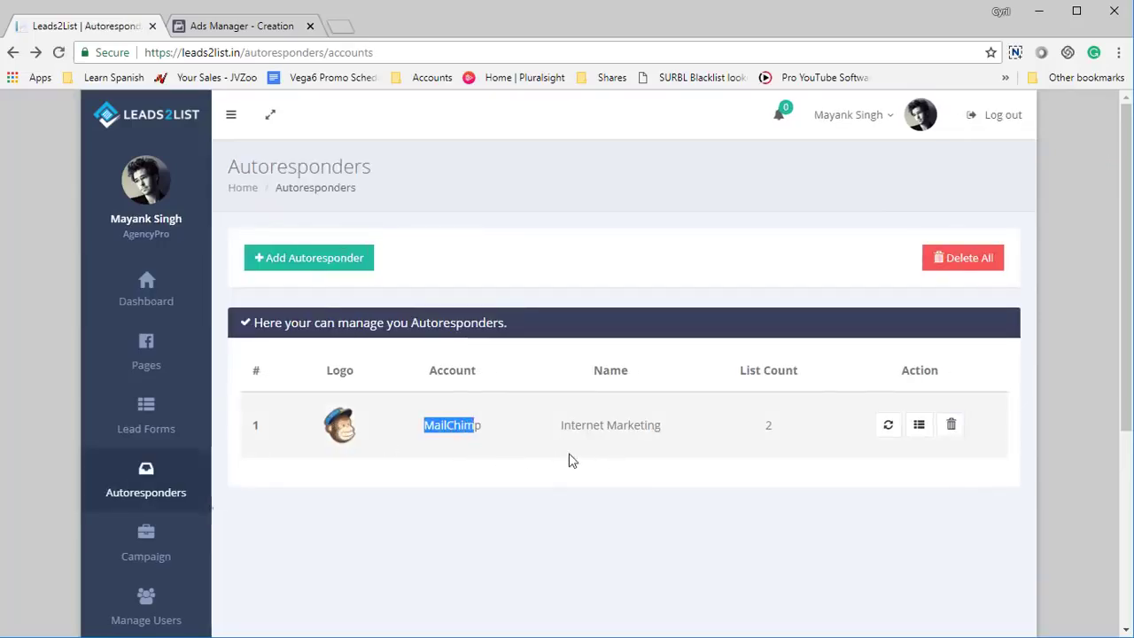
left_click_drag(585, 432, 635, 429)
left_click_drag(763, 429, 790, 435)
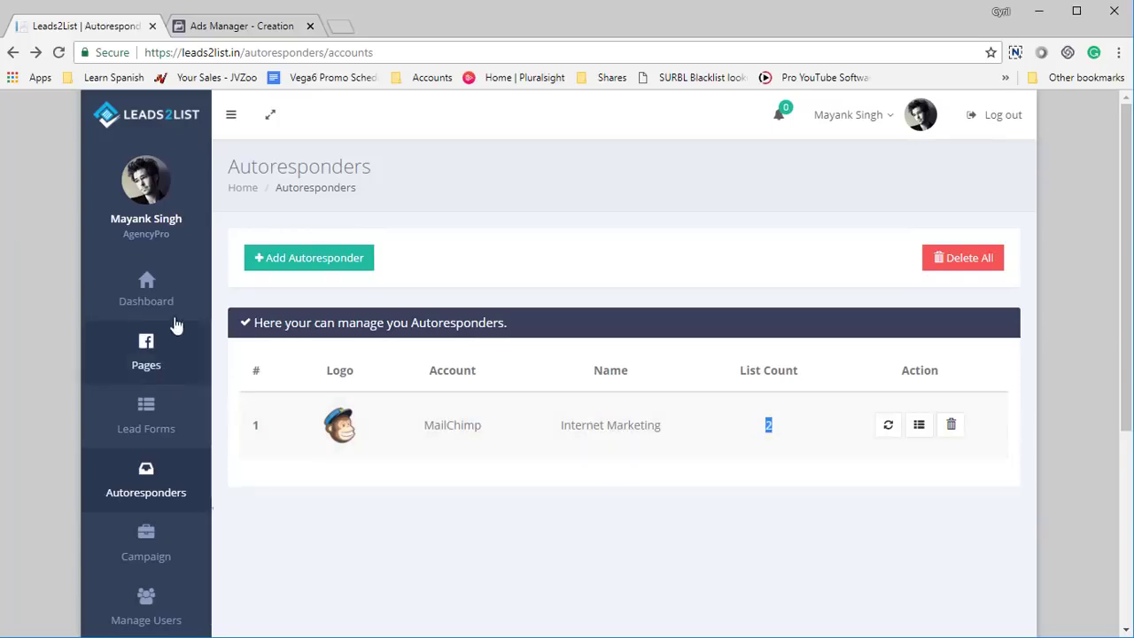
Open the lead forms list and examine the form names, their Facebook pages and leads counts
left_click(171, 428)
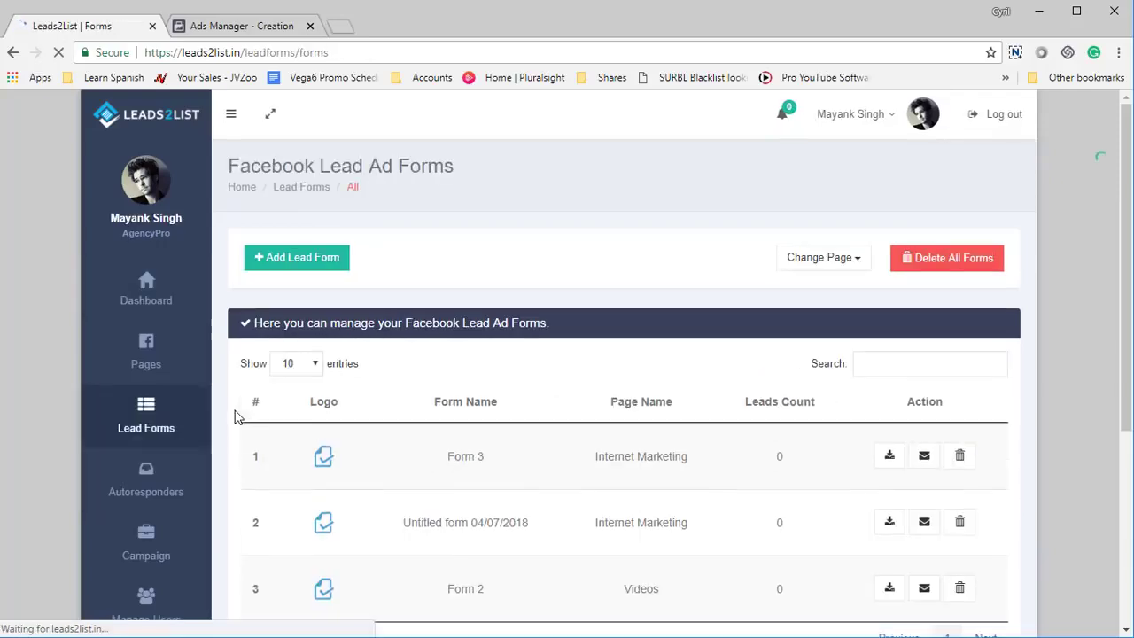
scroll(393, 445, "down", 1)
scroll(396, 445, "down", 3)
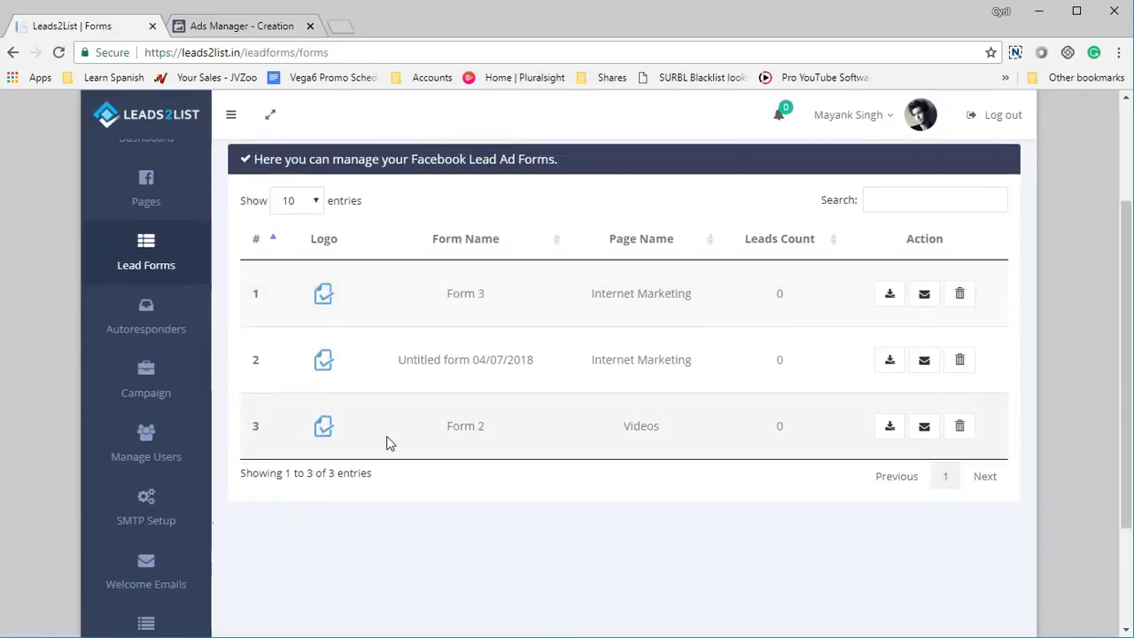
scroll(387, 443, "up", 4)
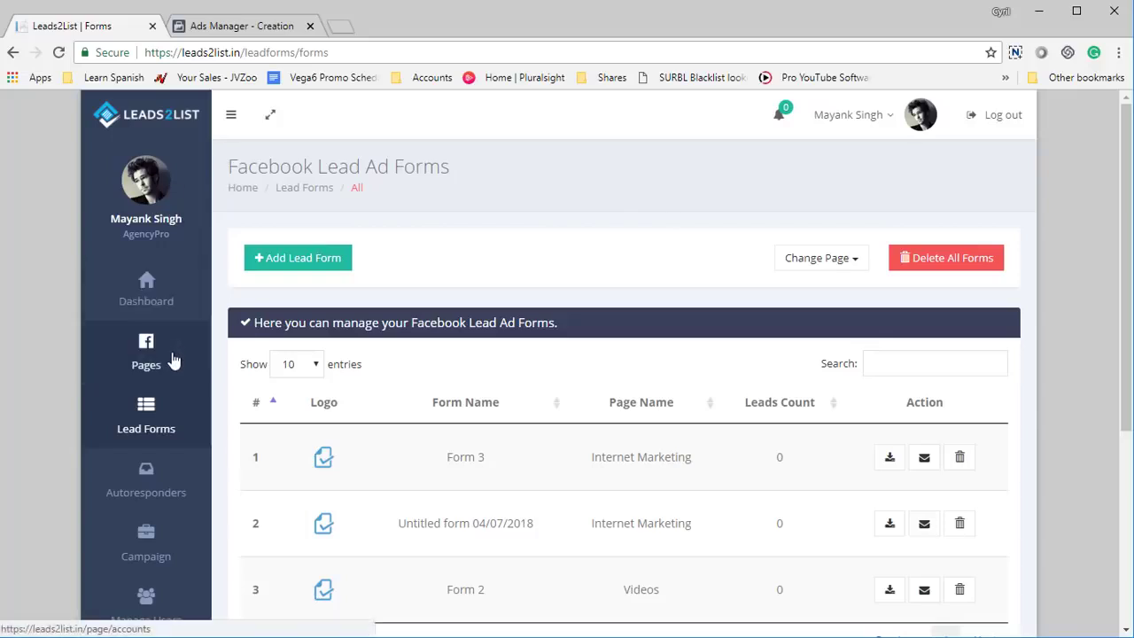
scroll(380, 431, "down", 4)
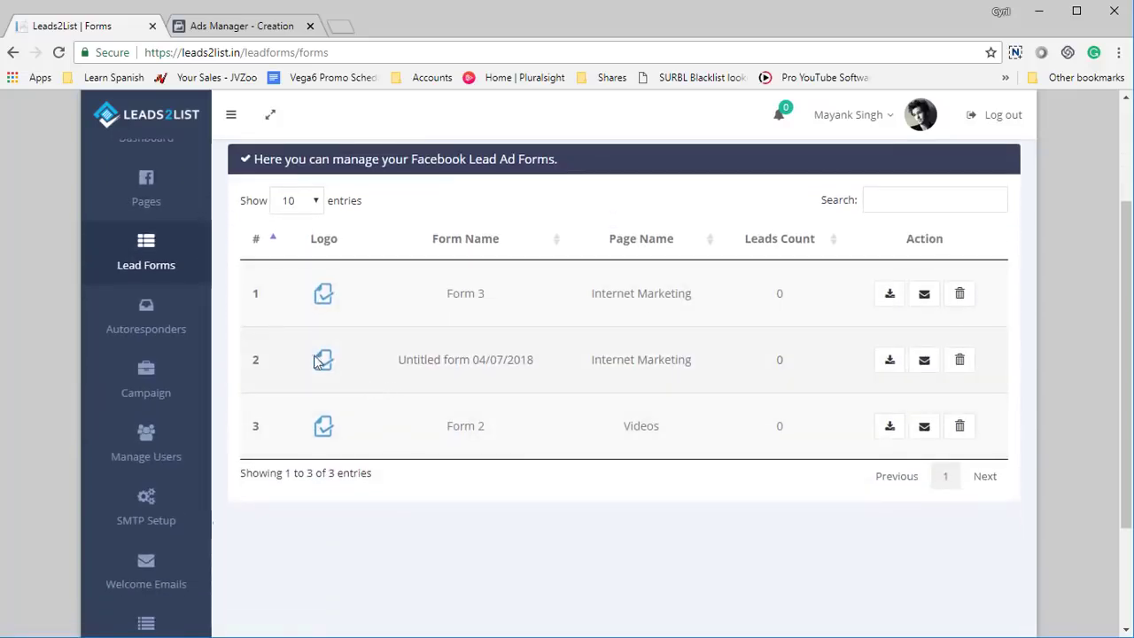
Switch to Facebook Ads Manager and check the campaign's marketing objective
left_click(229, 28)
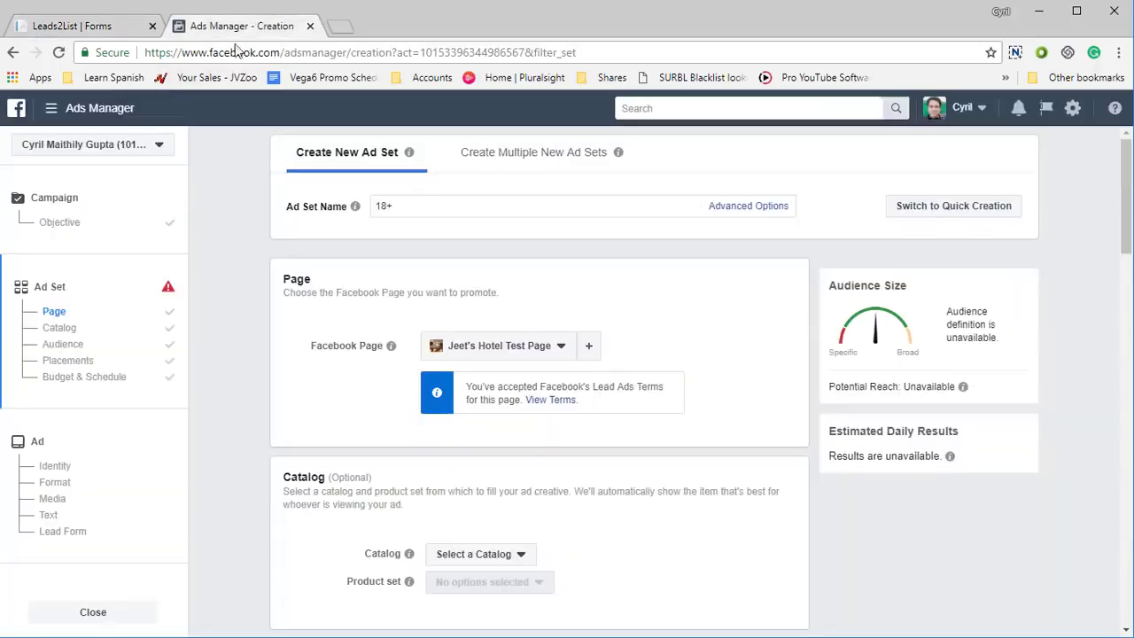
scroll(433, 346, "down", 2)
scroll(434, 346, "up", 2)
left_click(80, 223)
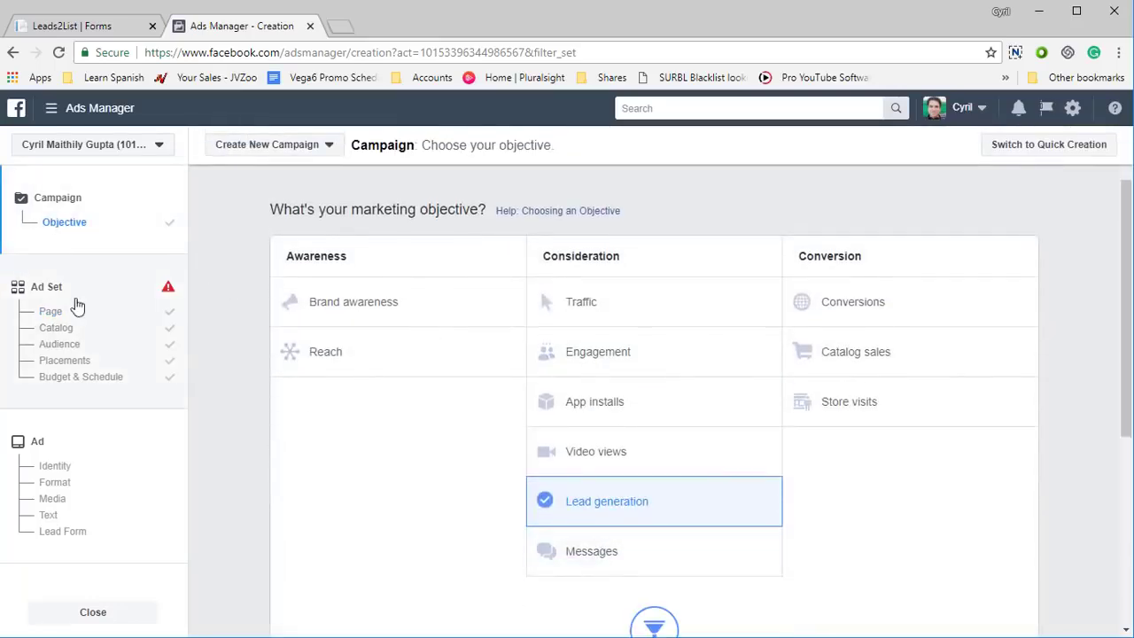
Return to the ad set's Facebook page settings and view the Lead Ad Terms
left_click(75, 313)
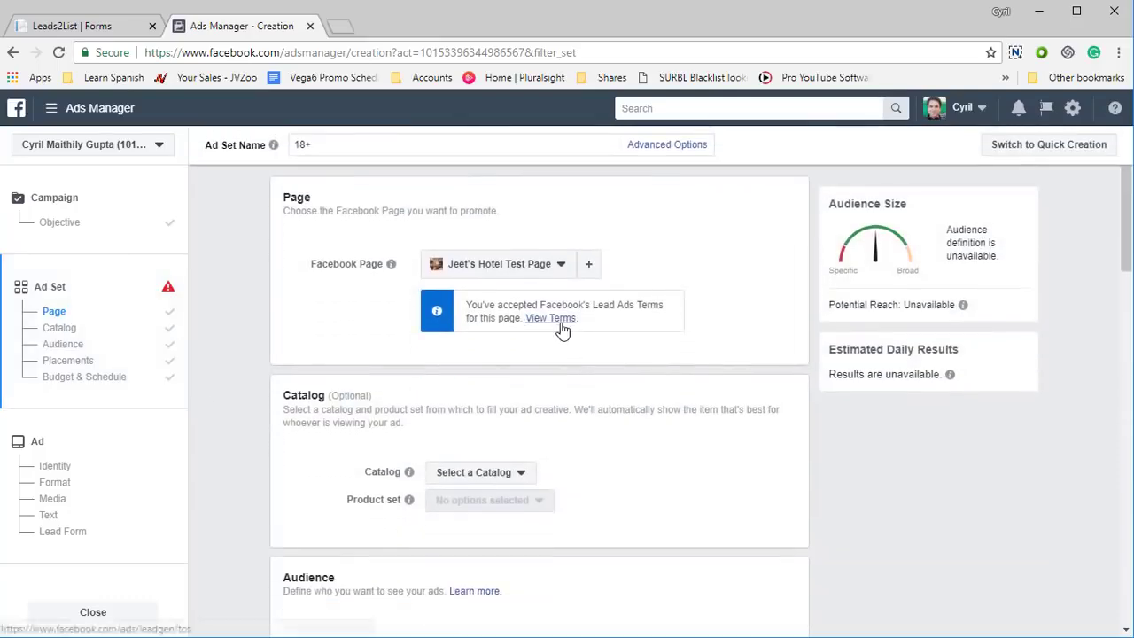
left_click(544, 321)
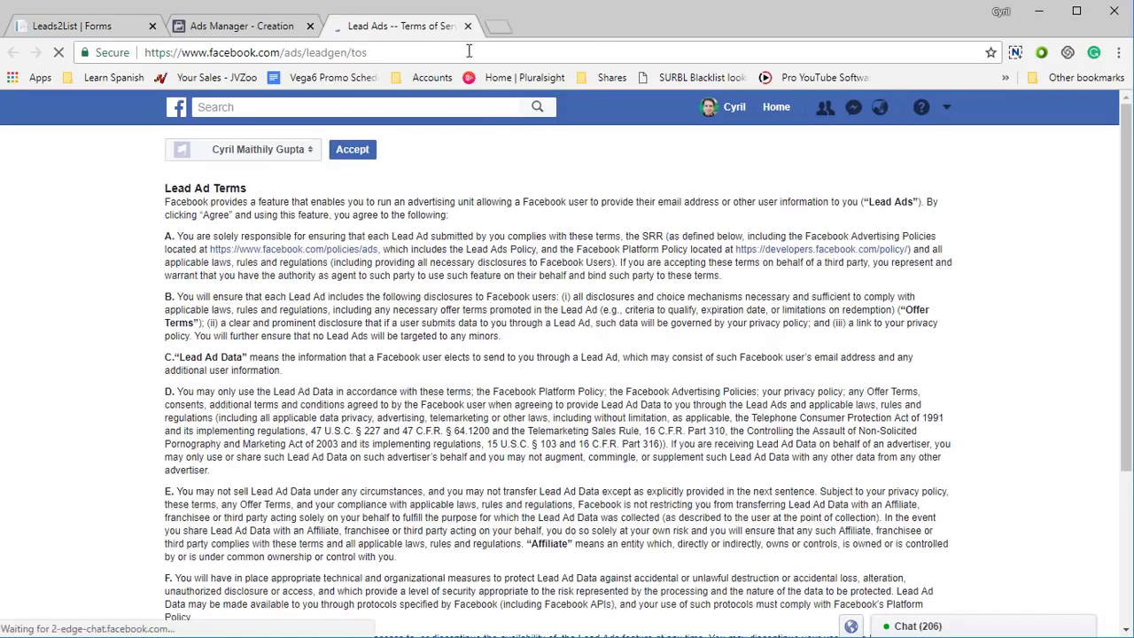
left_click(354, 152)
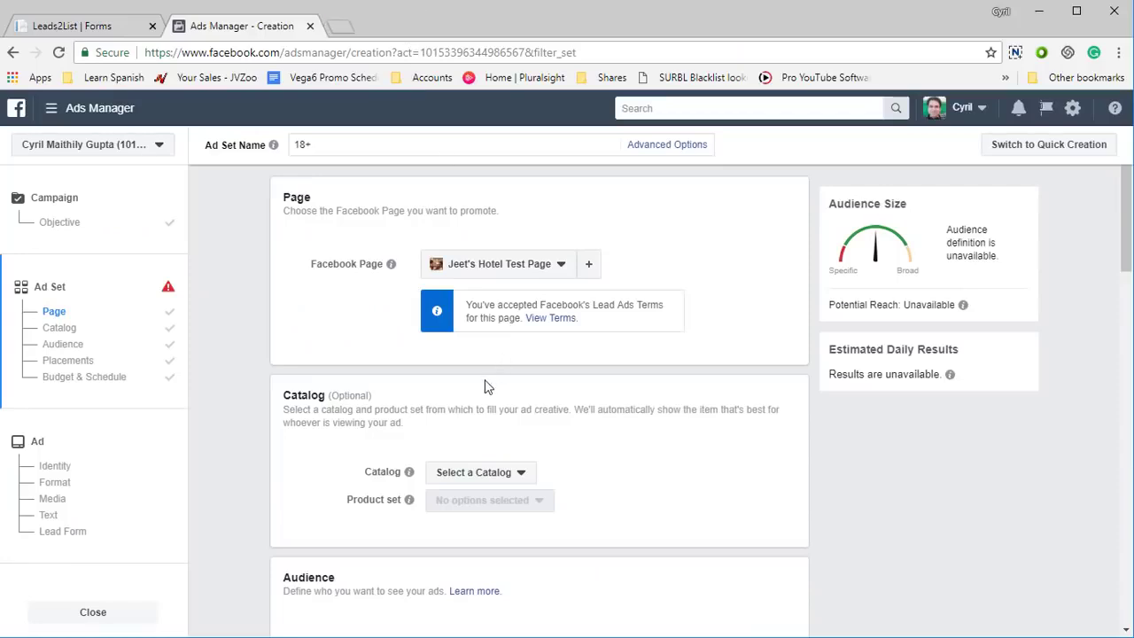
Review the ad set's catalog and audience settings, including the custom audience choices and locations
scroll(485, 387, "down", 2)
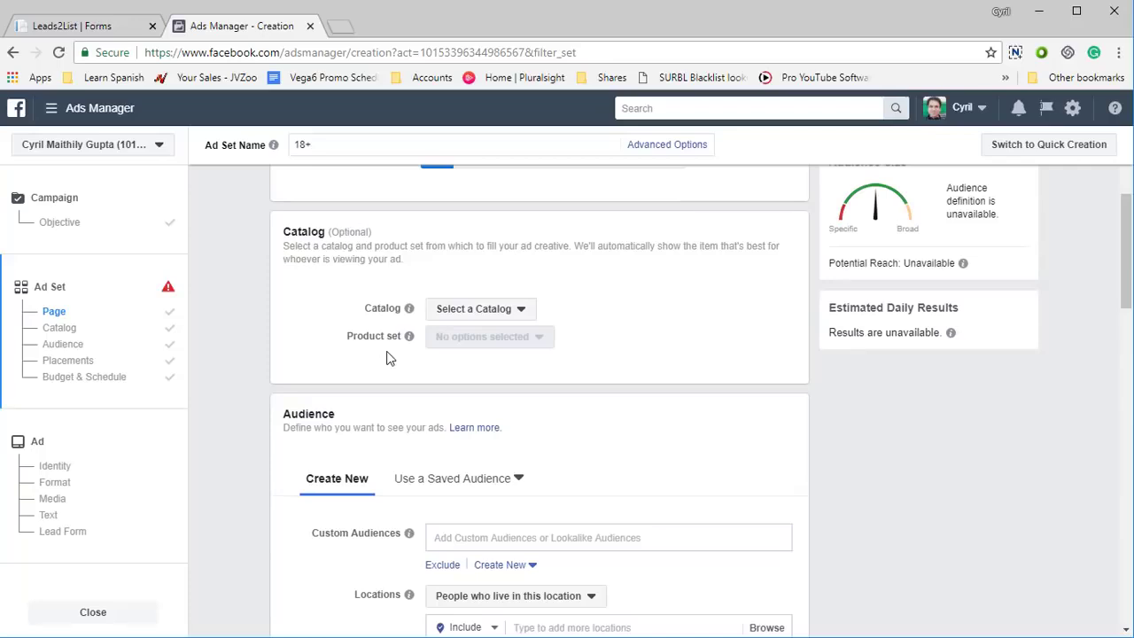
scroll(390, 357, "down", 2)
scroll(426, 372, "down", 1)
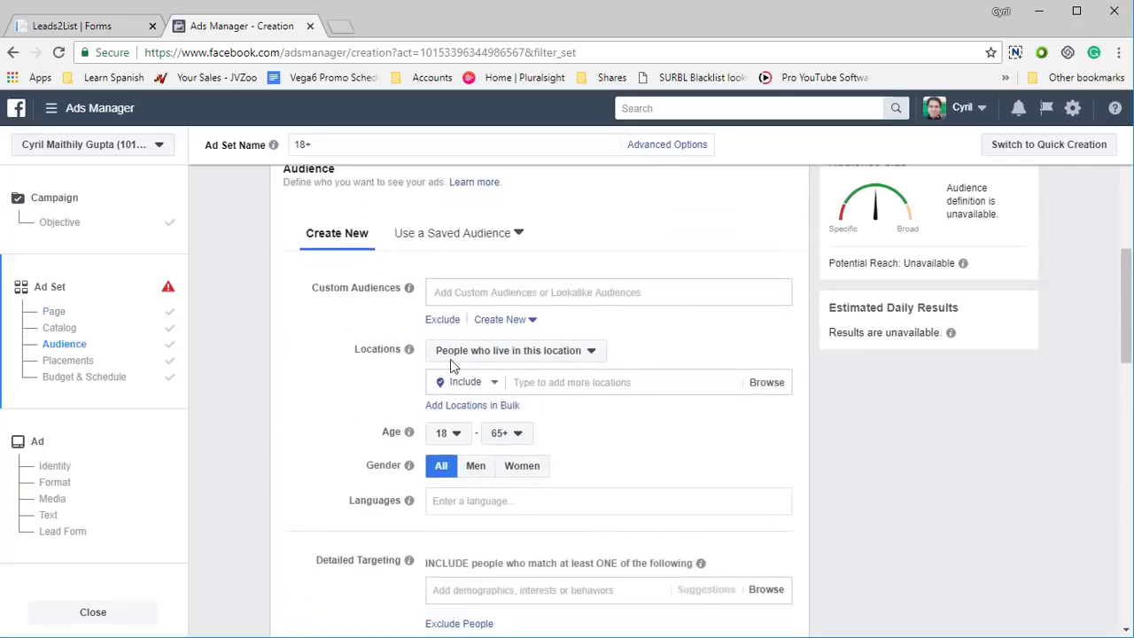
left_click(485, 293)
left_click(470, 296)
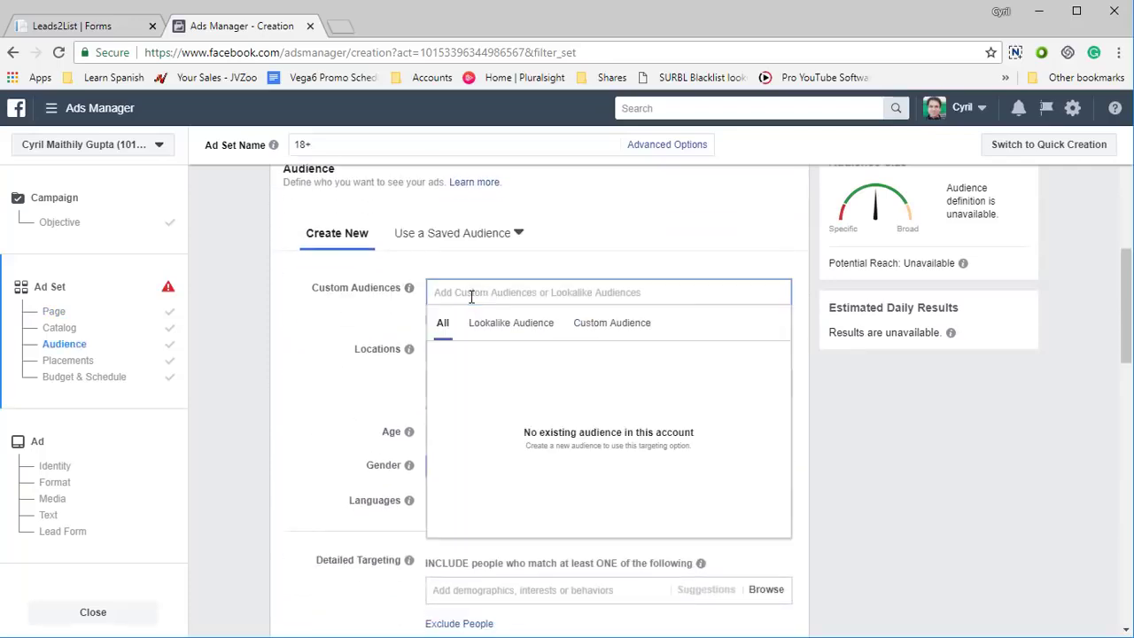
left_click_drag(372, 349, 379, 348)
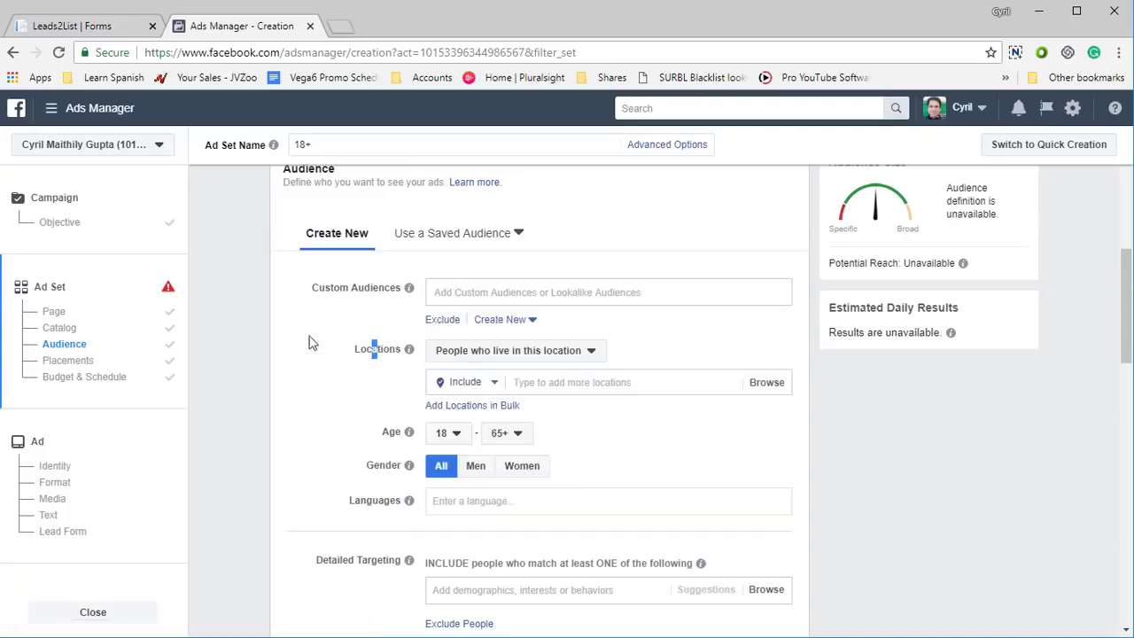
Examine the ad set's detailed targeting, placements, budget, schedule and bid strategy settings
scroll(316, 346, "up", 2)
scroll(328, 347, "down", 3)
scroll(355, 358, "down", 2)
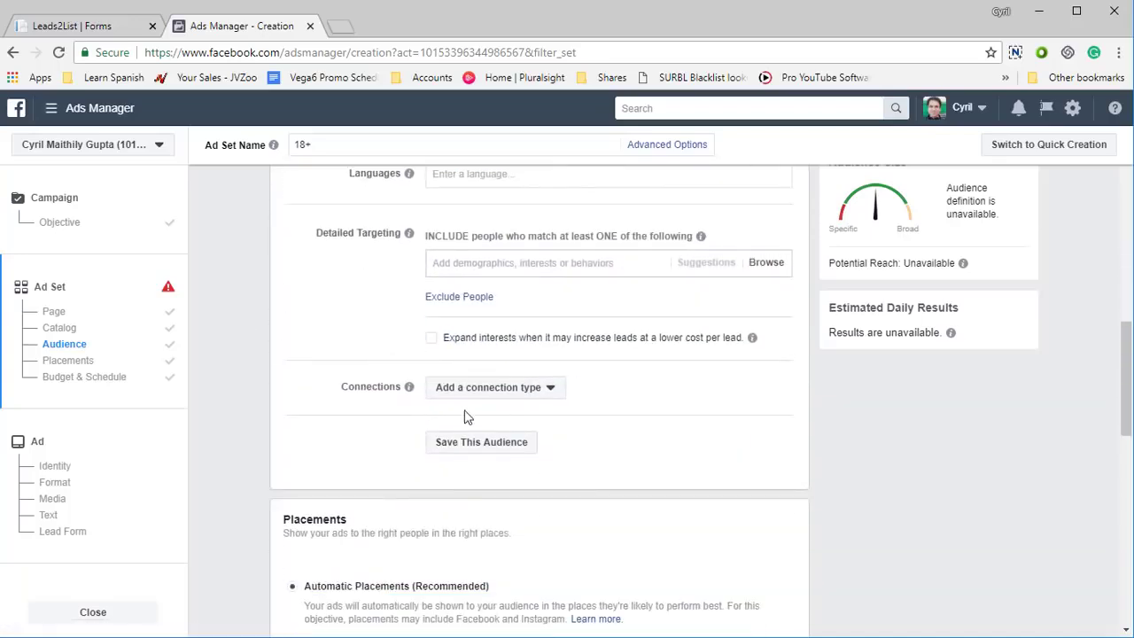
scroll(460, 421, "down", 2)
scroll(441, 408, "down", 2)
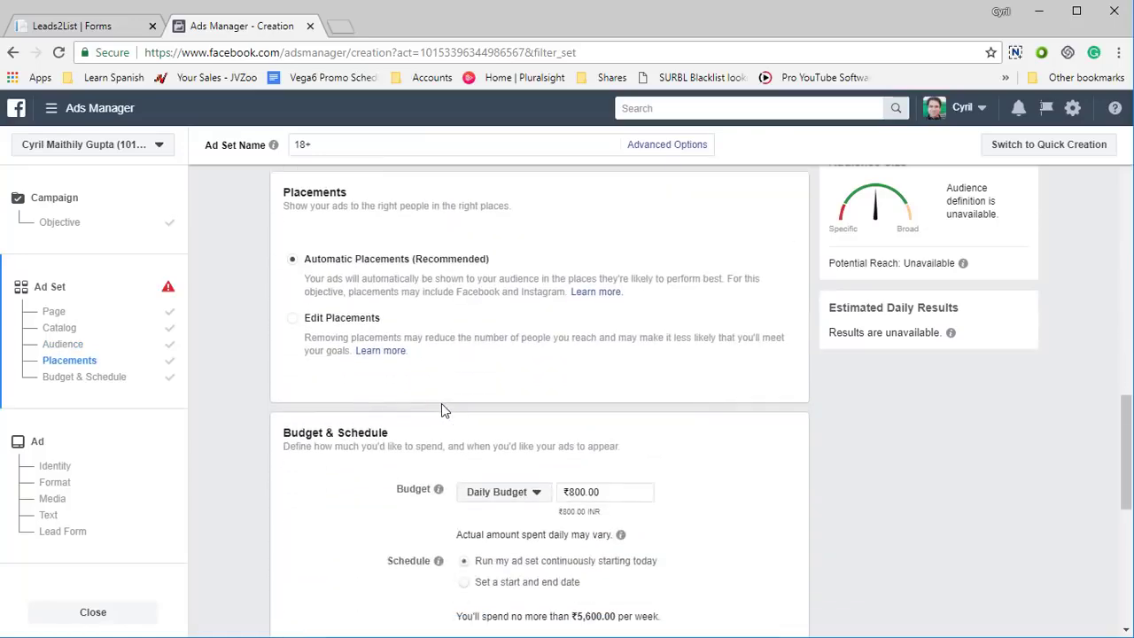
scroll(474, 425, "down", 5)
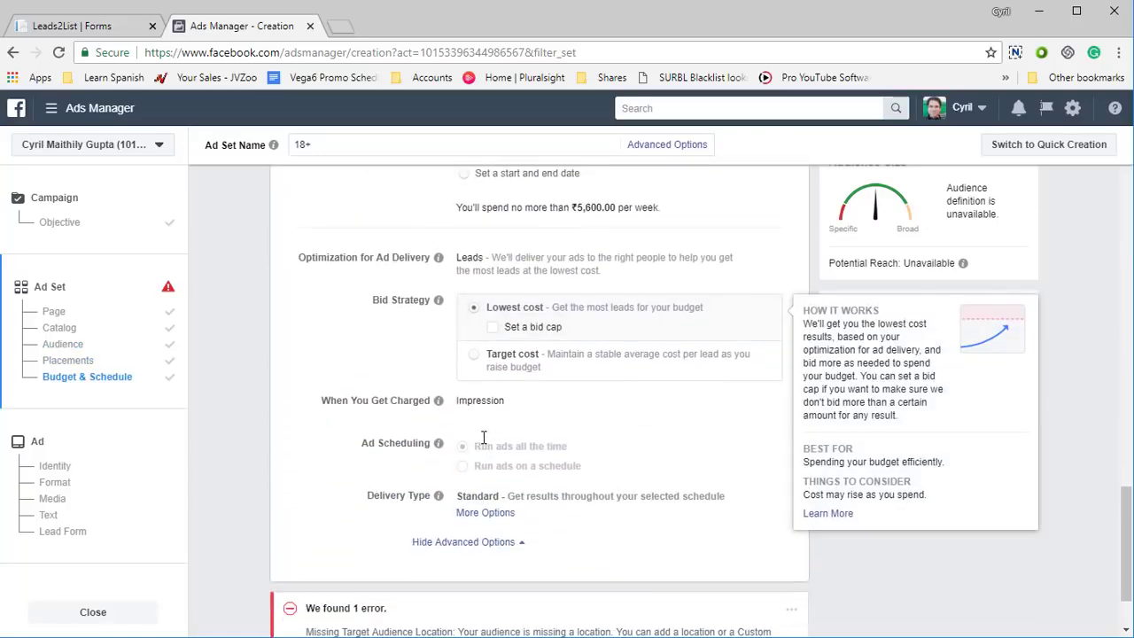
scroll(483, 437, "down", 2)
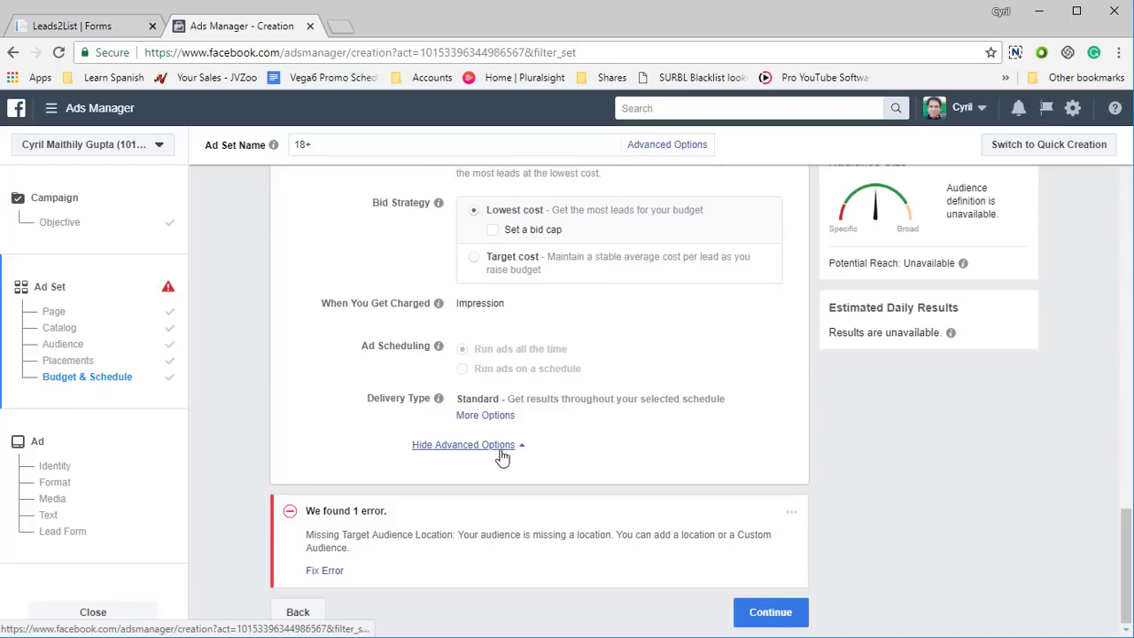
Continue to the ad setup and enter "This is some test text" as the ad's main text
left_click(773, 613)
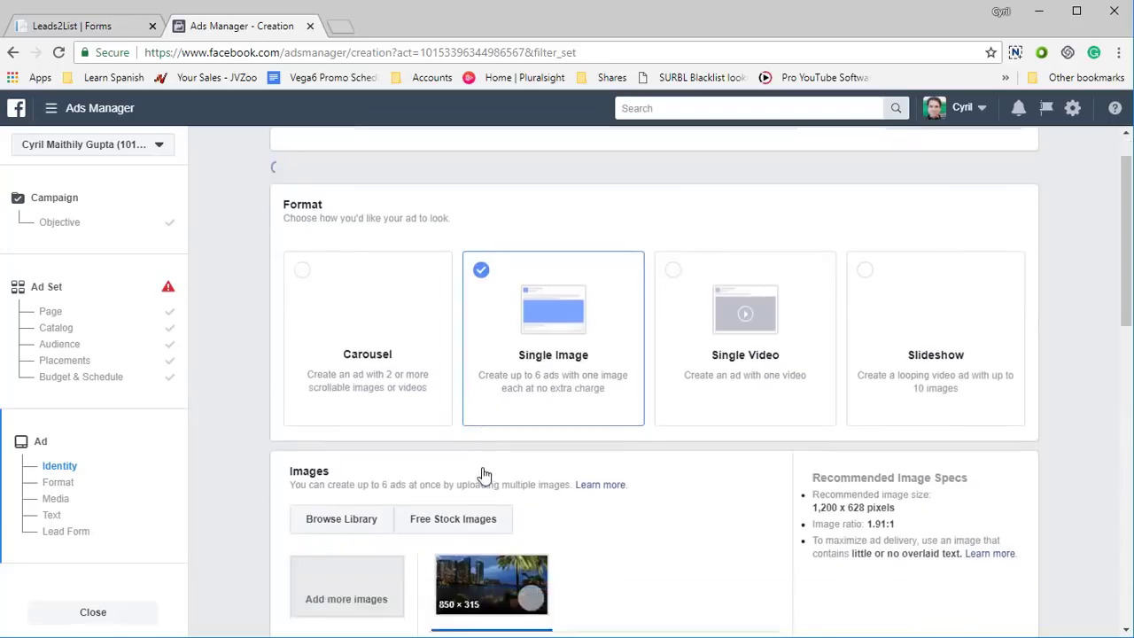
scroll(493, 503, "down", 2)
scroll(489, 387, "down", 4)
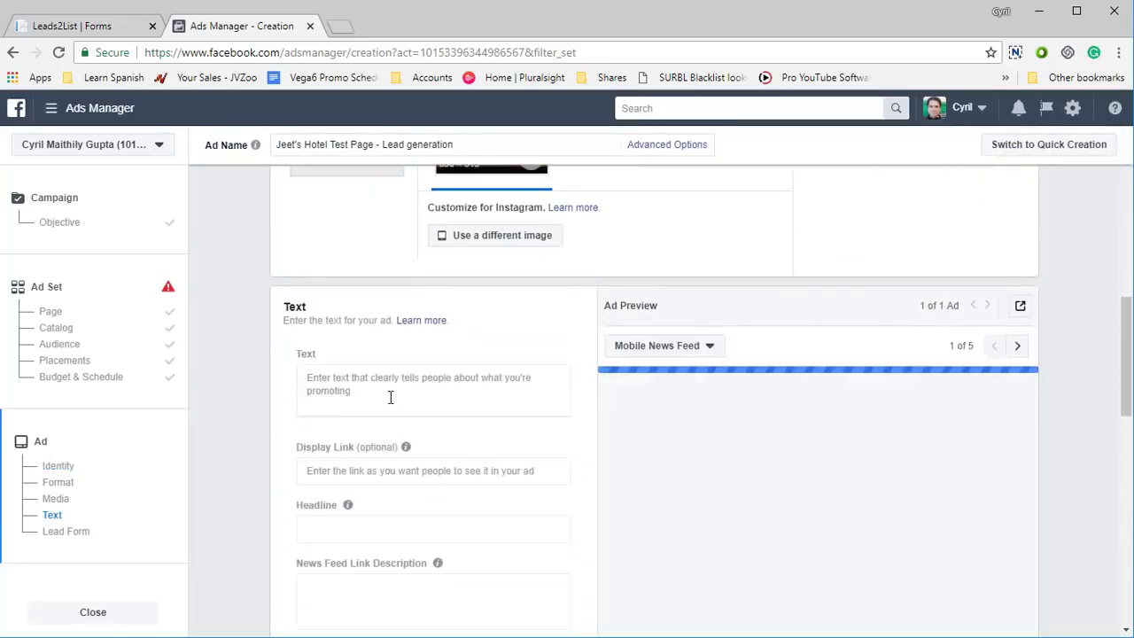
left_click(390, 397)
type("this")
key("BackSpace")
key("BackSpace")
key("BackSpace")
key("BackSpace")
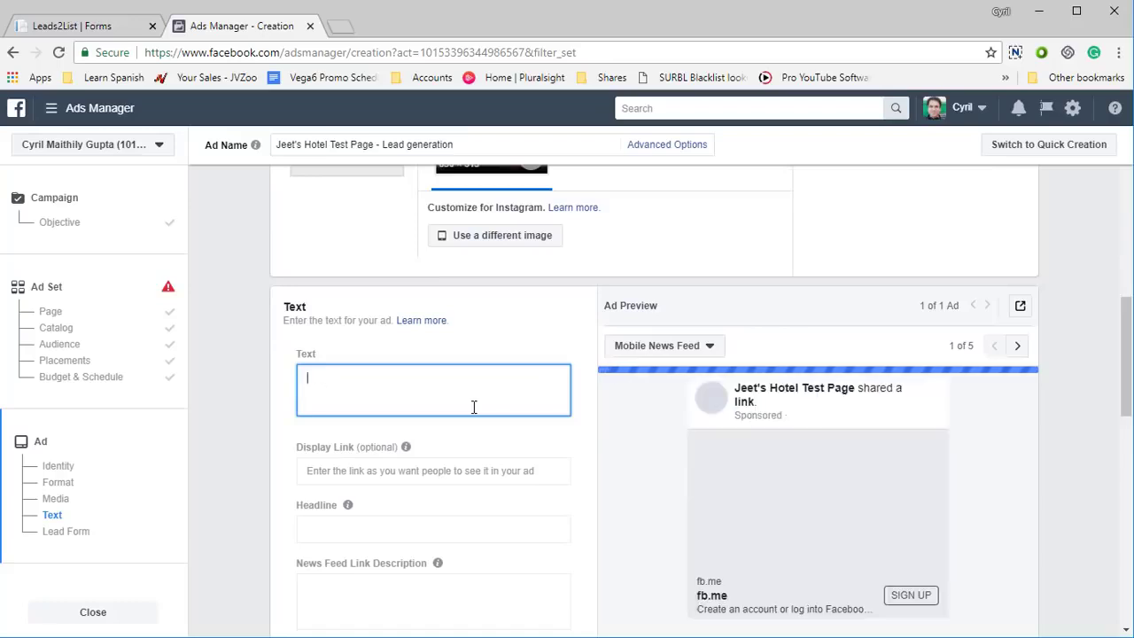
type("Tshi")
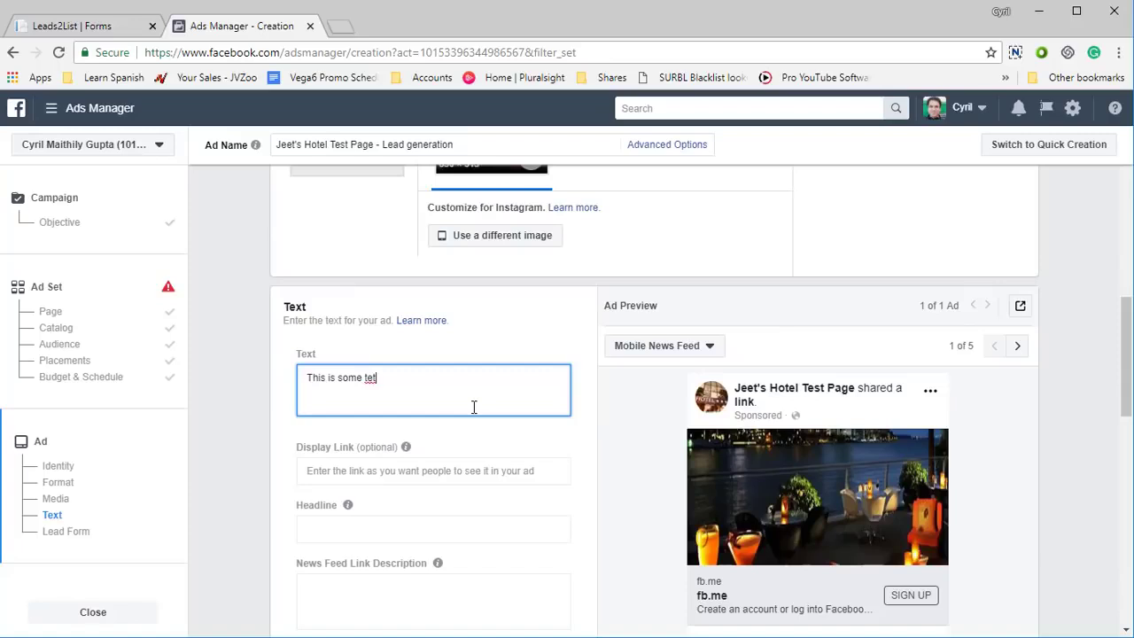
Copy the ad's main text into the headline and check the available call-to-action options
key("ctrl+a")
key("ctrl+c")
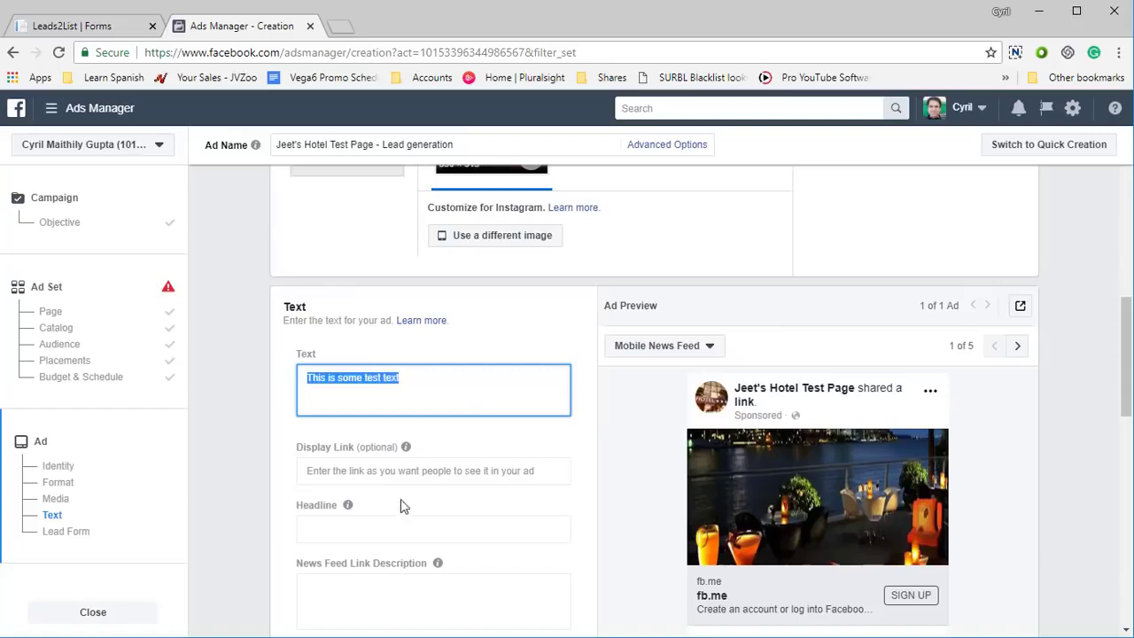
left_click(401, 528)
key("ctrl+v")
scroll(399, 496, "down", 2)
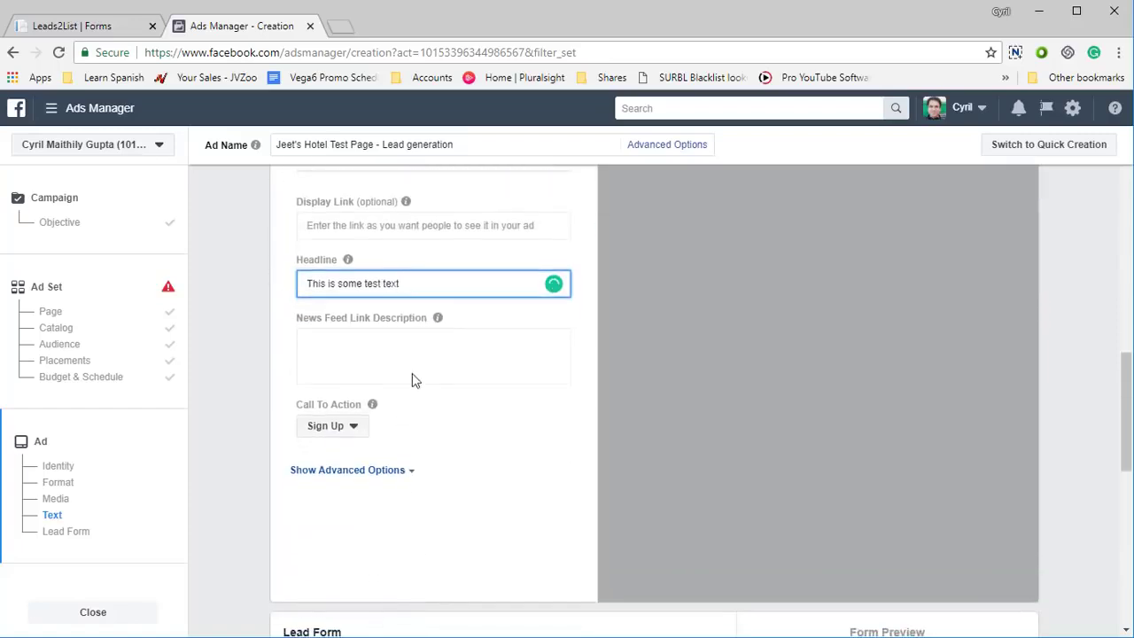
left_click(352, 425)
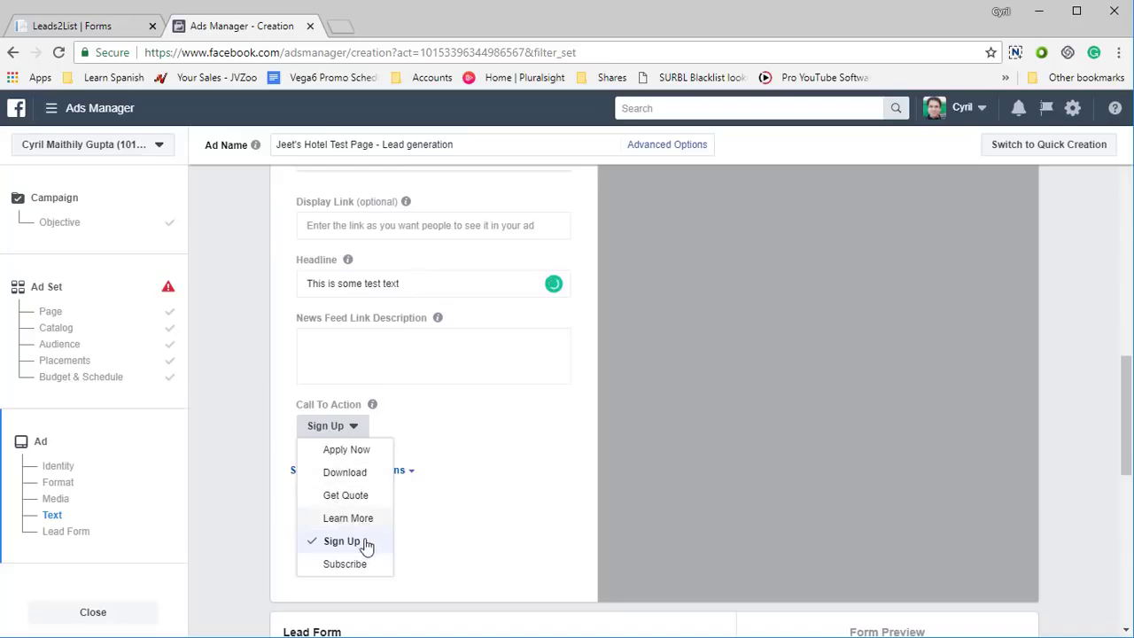
left_click(485, 464)
Start a new lead form for the ad and review its form type, intro, questions and privacy policy sections
scroll(485, 398, "down", 5)
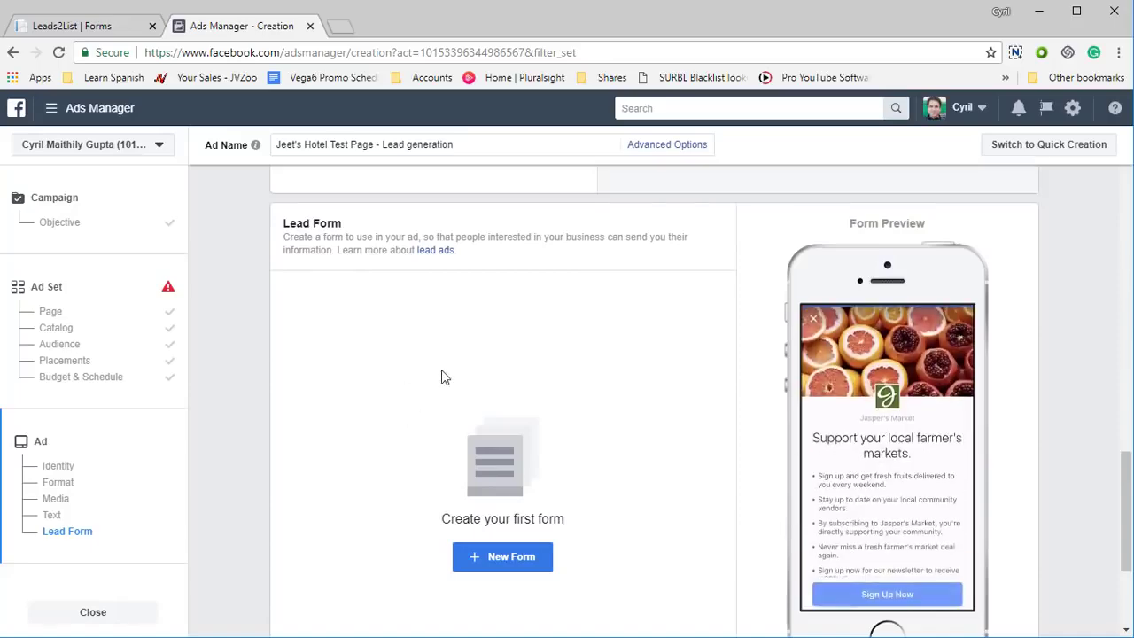
left_click(512, 565)
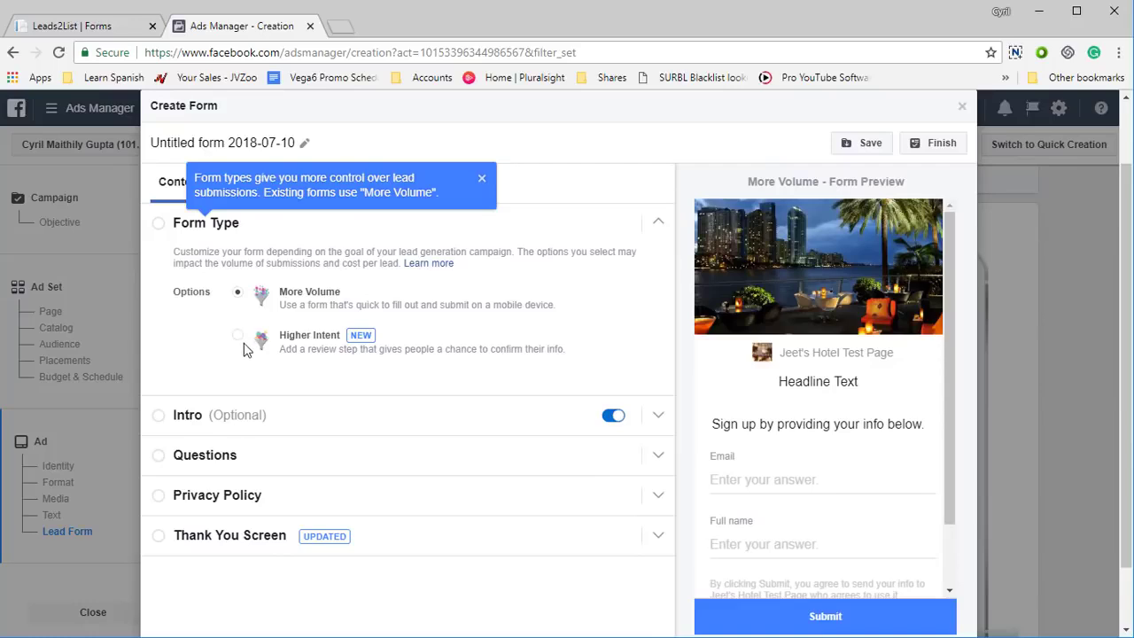
left_click(226, 423)
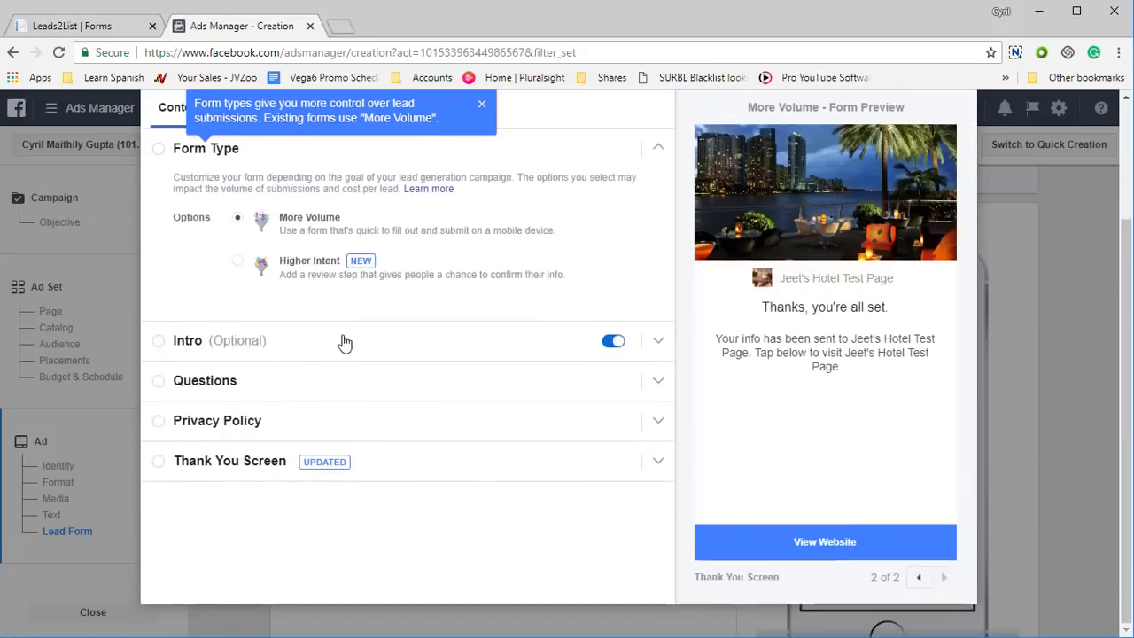
left_click(342, 342)
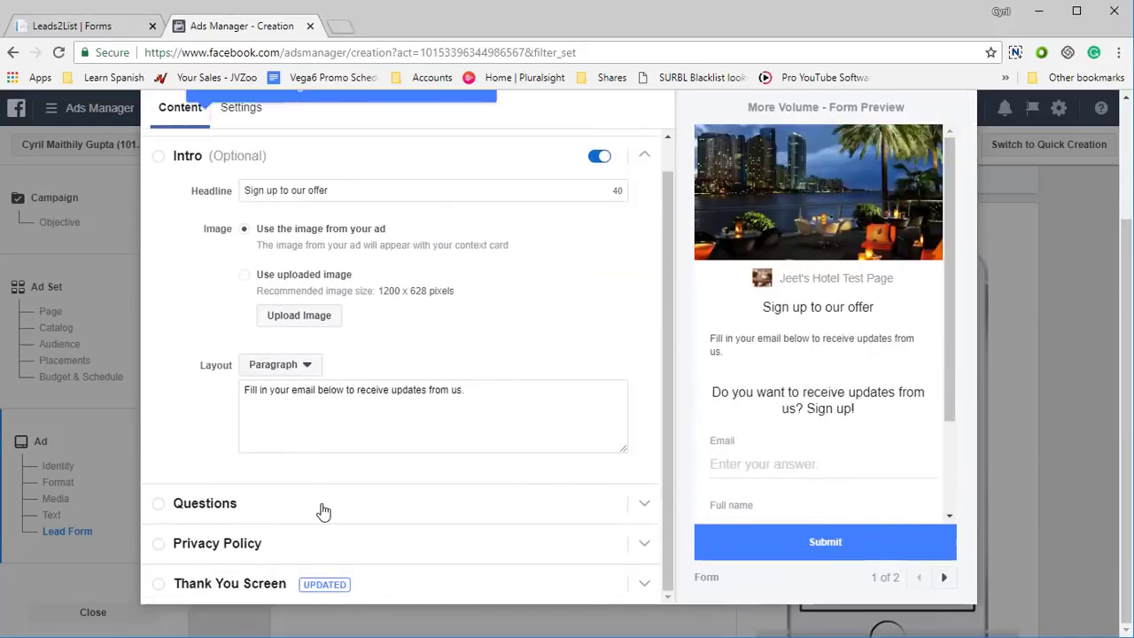
left_click(324, 511)
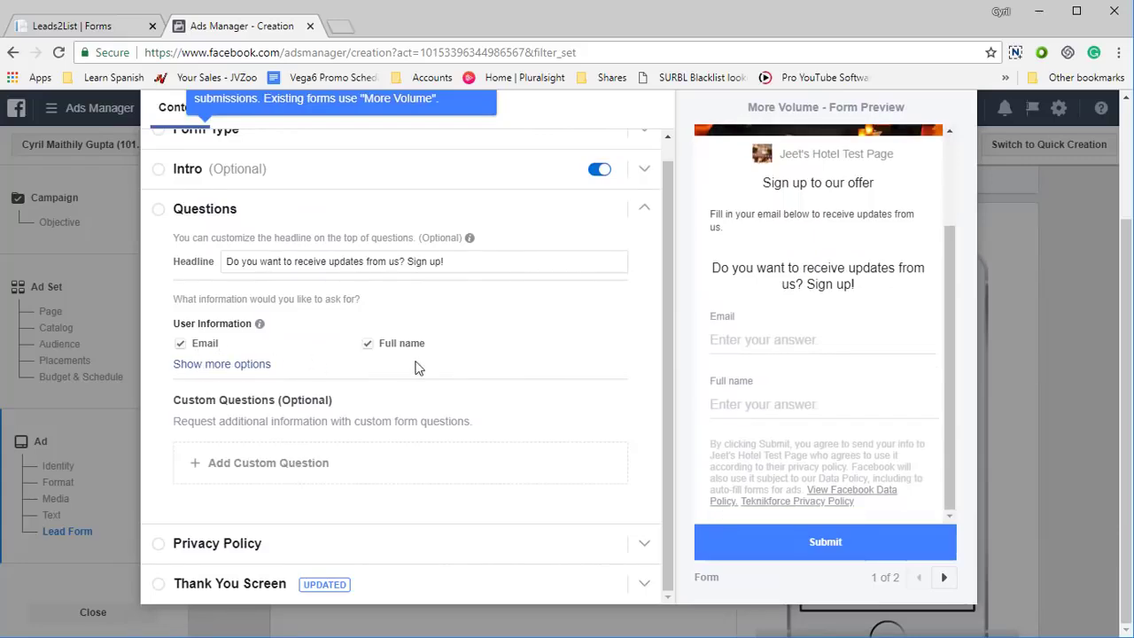
left_click(303, 551)
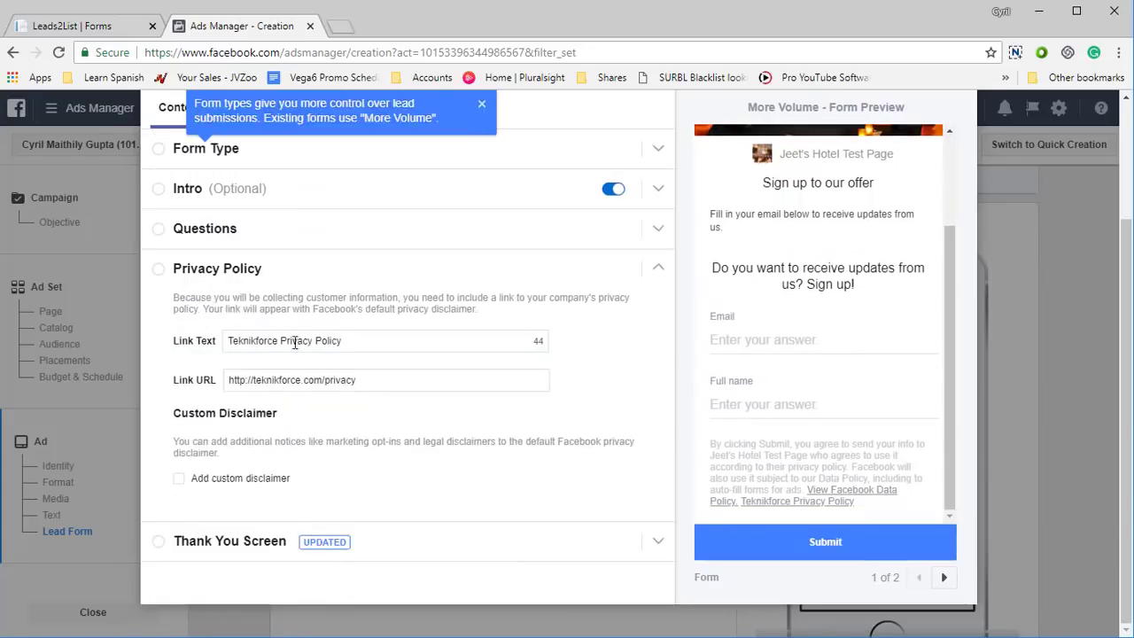
Review the lead form's thank-you screen settings and save the form
left_click(410, 548)
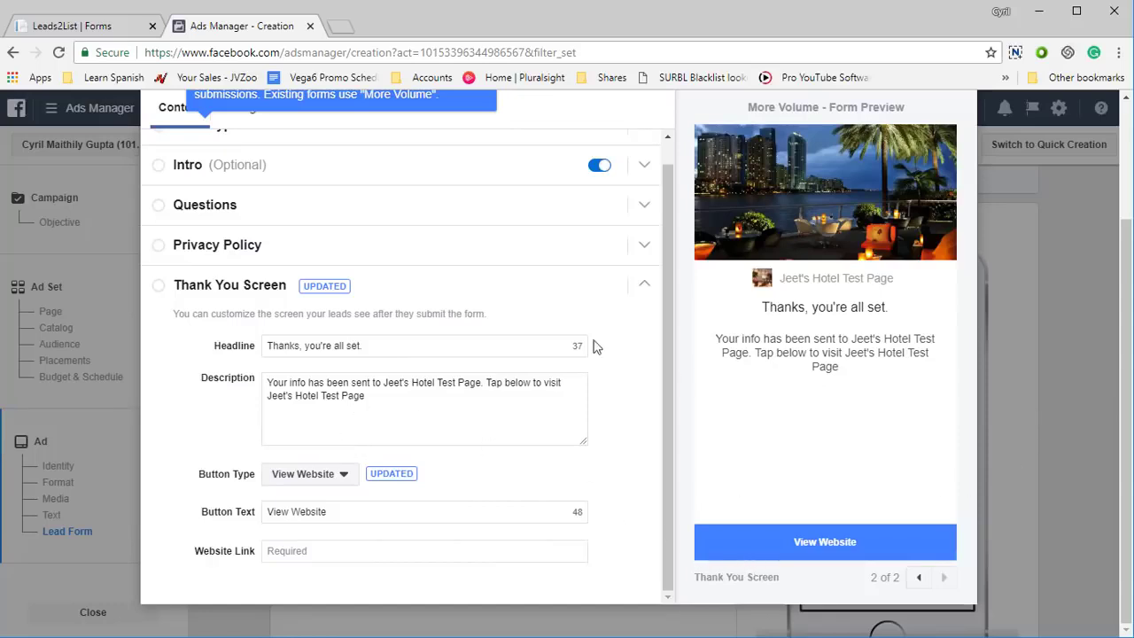
scroll(596, 346, "up", 1)
scroll(607, 425, "down", 1)
scroll(868, 186, "up", 2)
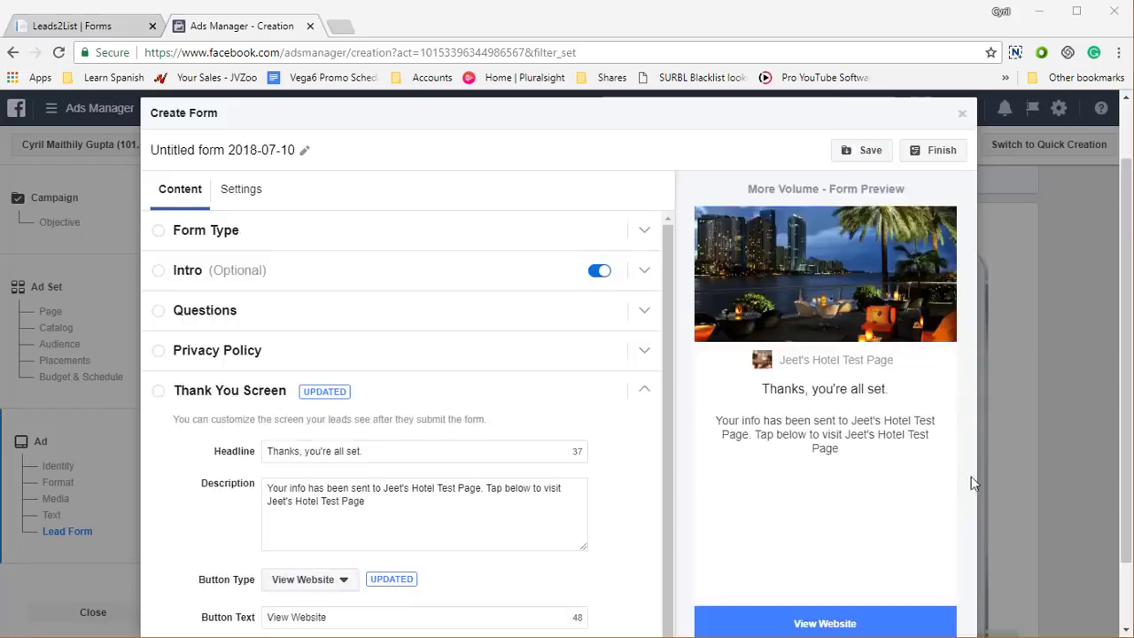
left_click(869, 153)
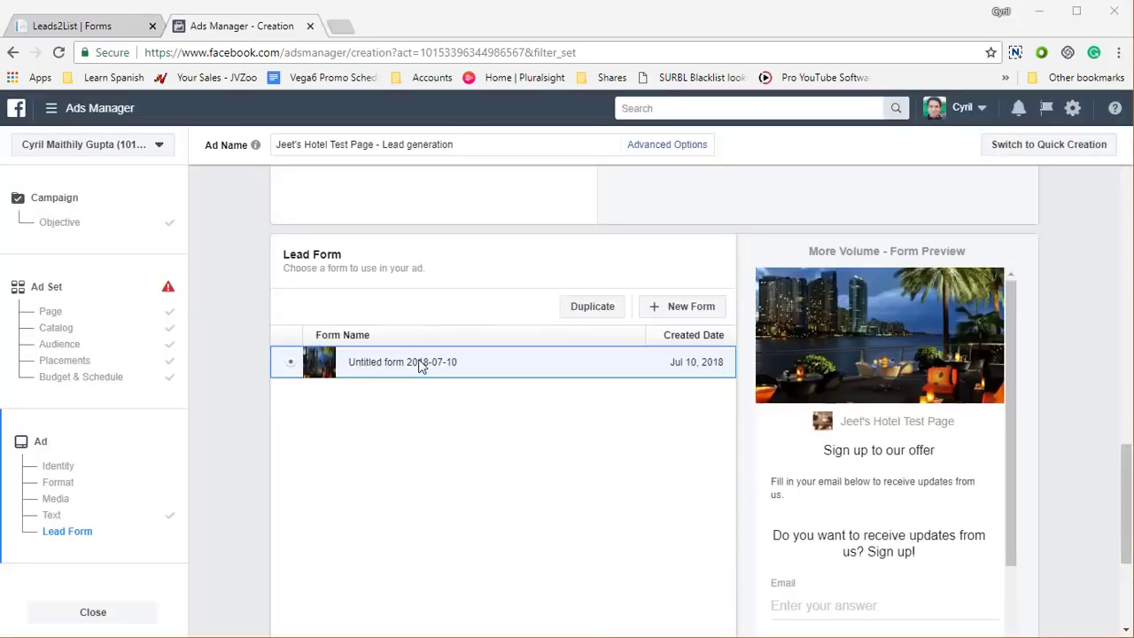
Switch back to the lead forms list in Leads2List
left_click(106, 26)
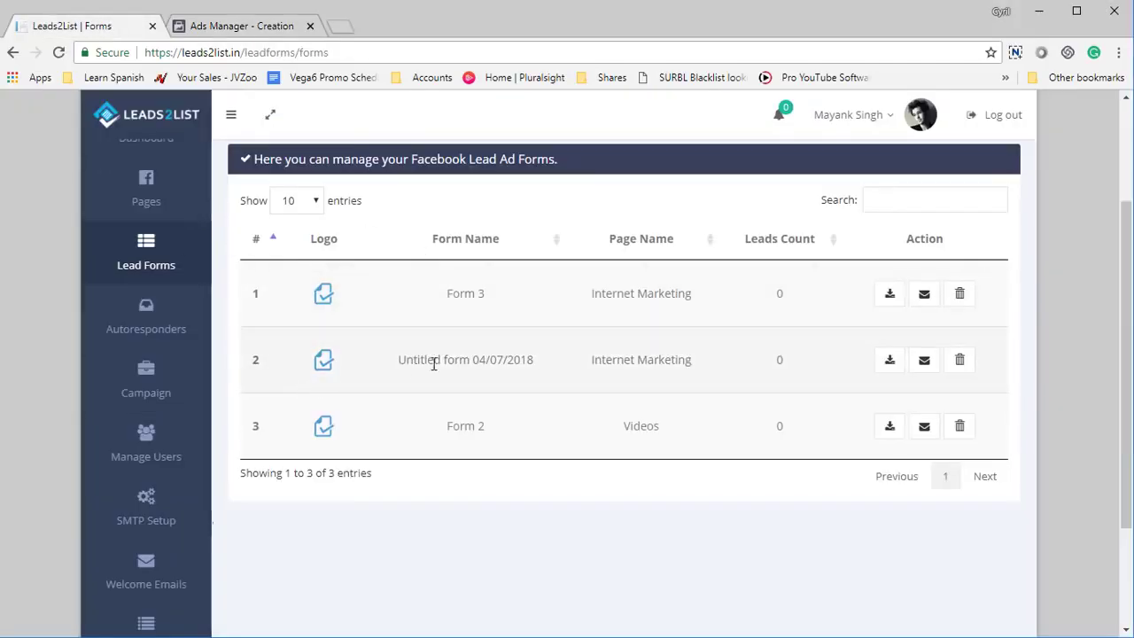
scroll(494, 458, "up", 2)
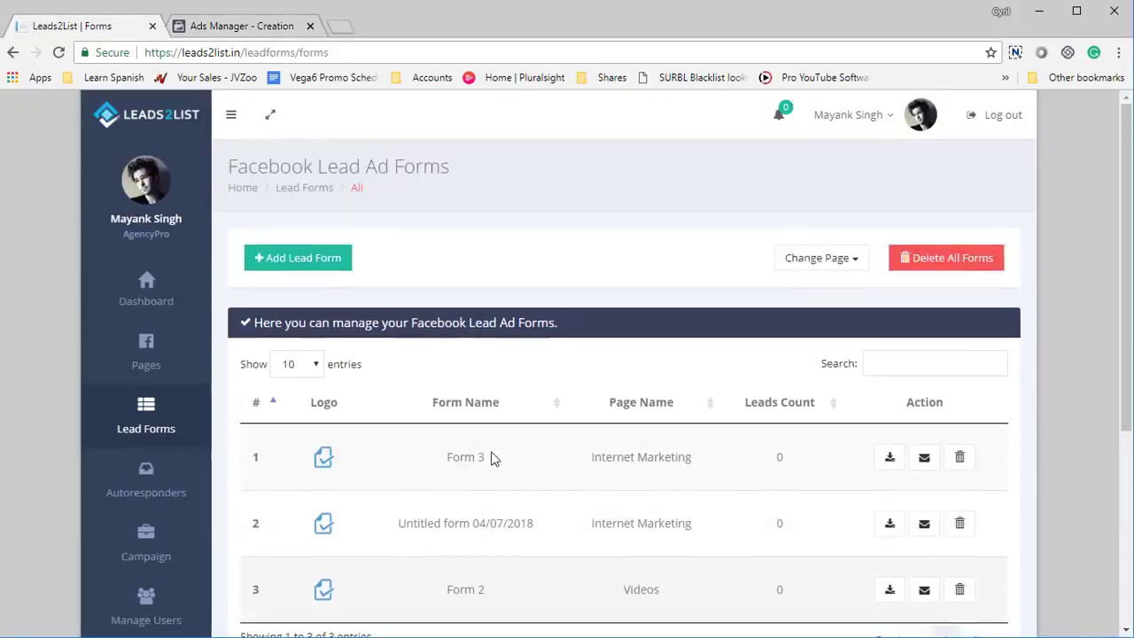
Add the lead ad form "Untitled form 2018-07-10" from the page "Jeet's Hotel Test Page" to Leads2List
left_click(301, 257)
left_click(625, 197)
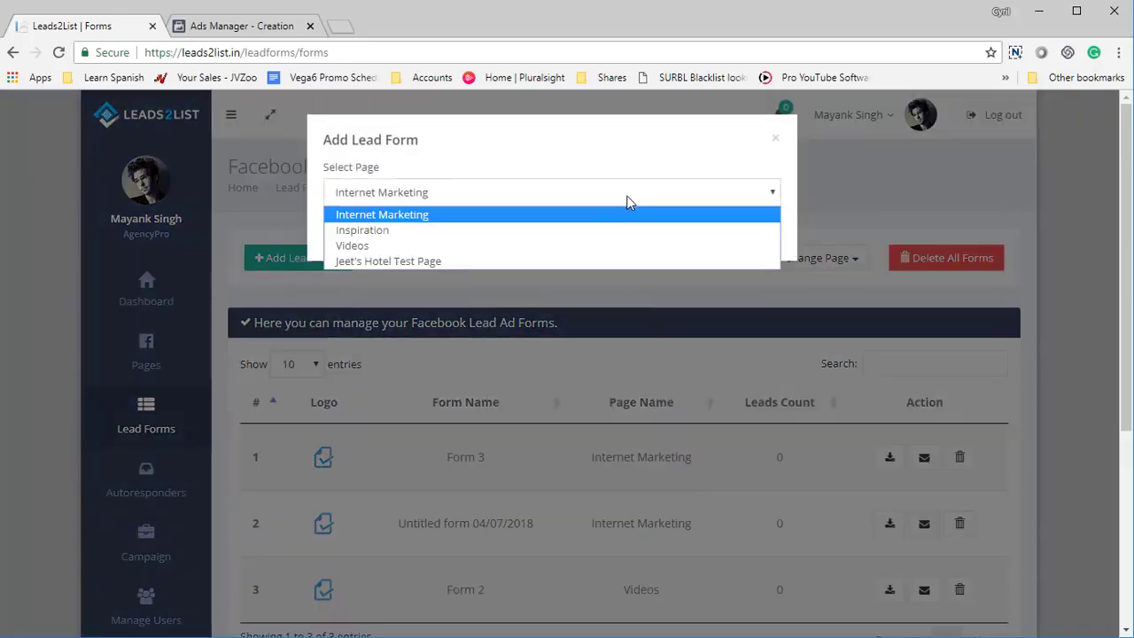
left_click(549, 259)
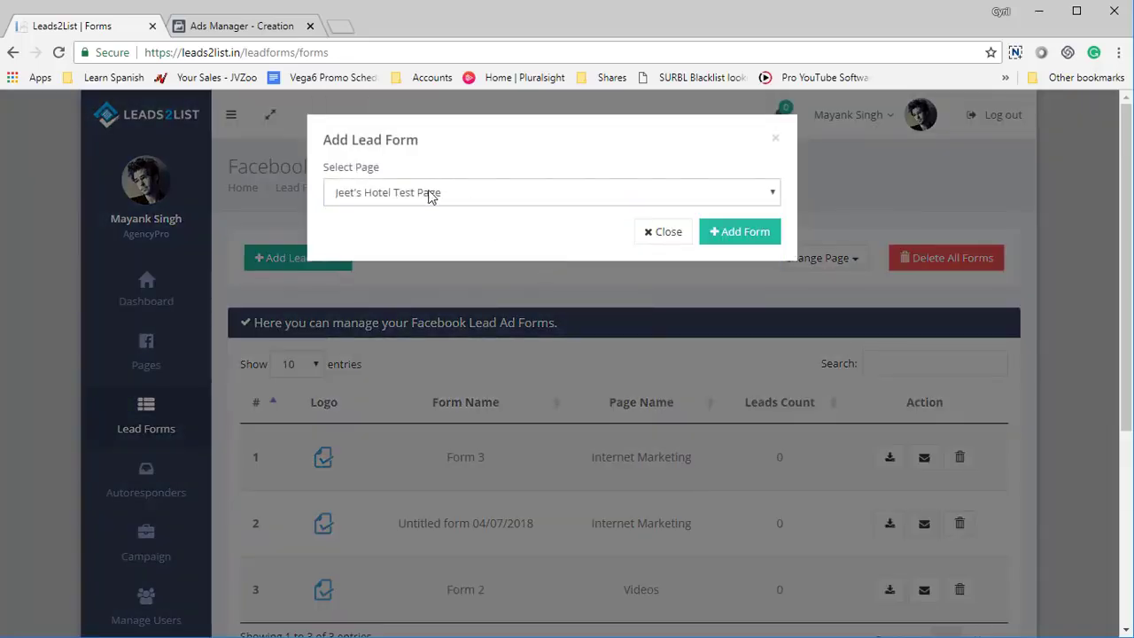
left_click(255, 31)
left_click(140, 26)
left_click(726, 241)
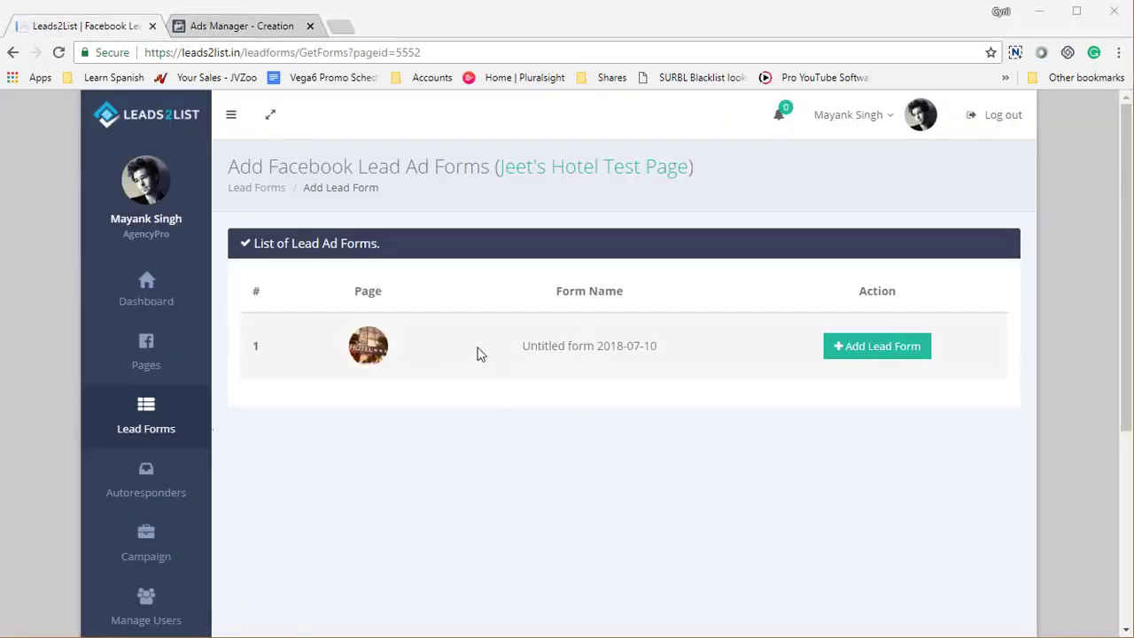
left_click_drag(479, 354, 664, 362)
left_click(877, 347)
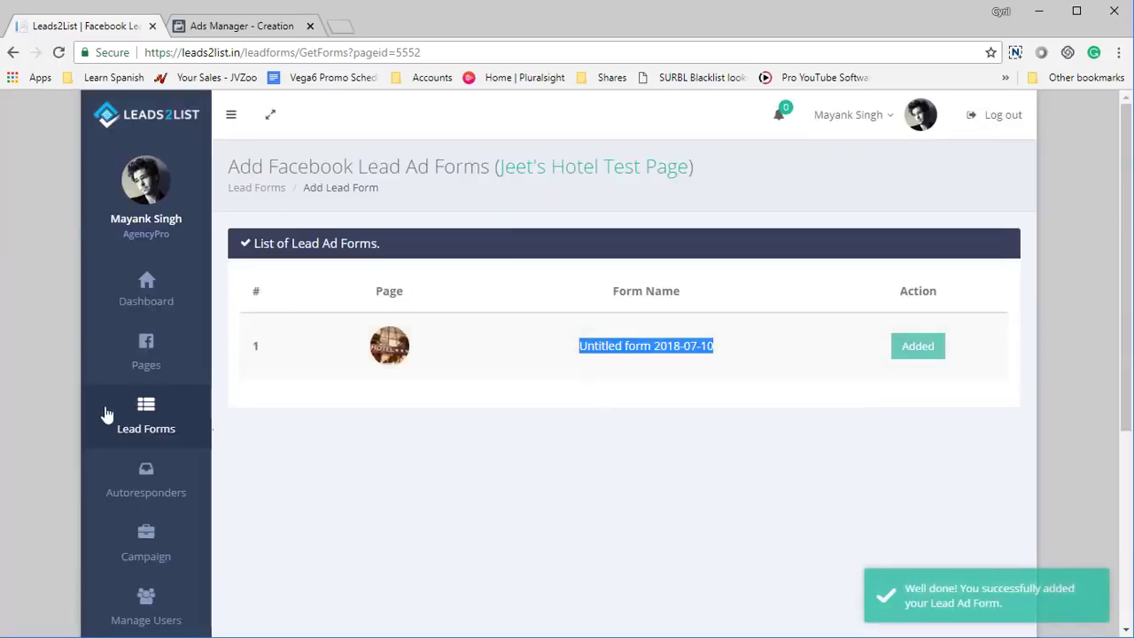
Return to the lead forms list and check the newly added form's entry
left_click(156, 427)
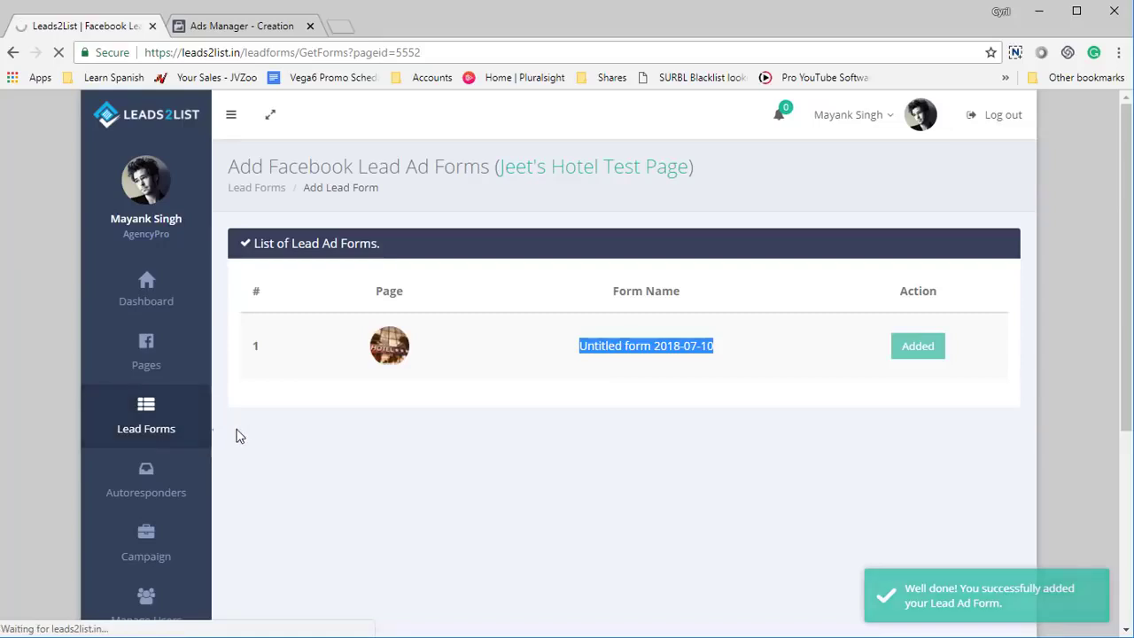
scroll(316, 443, "down", 4)
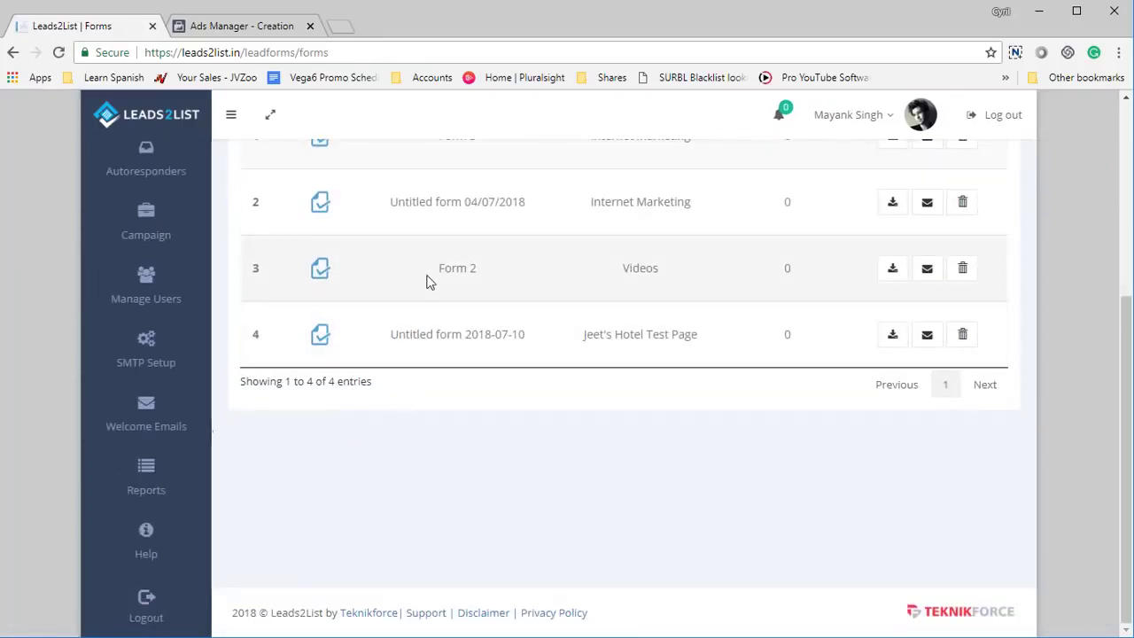
left_click_drag(387, 342, 700, 349)
left_click(666, 355)
scroll(298, 443, "up", 1)
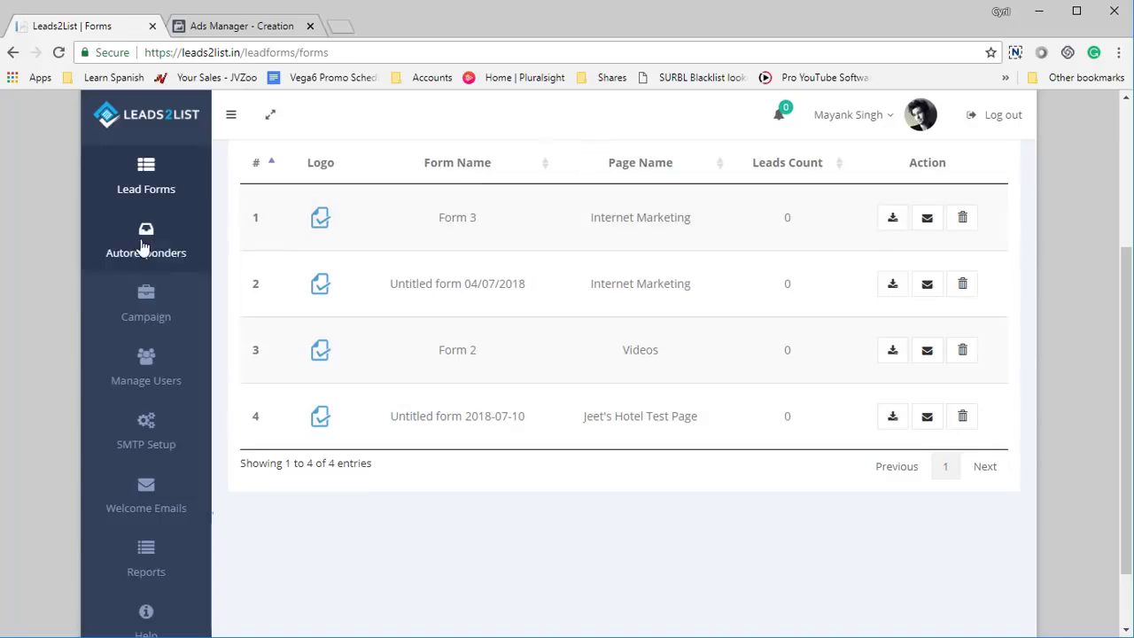
Open the Autoresponders section and review the connected autoresponder account
left_click(164, 259)
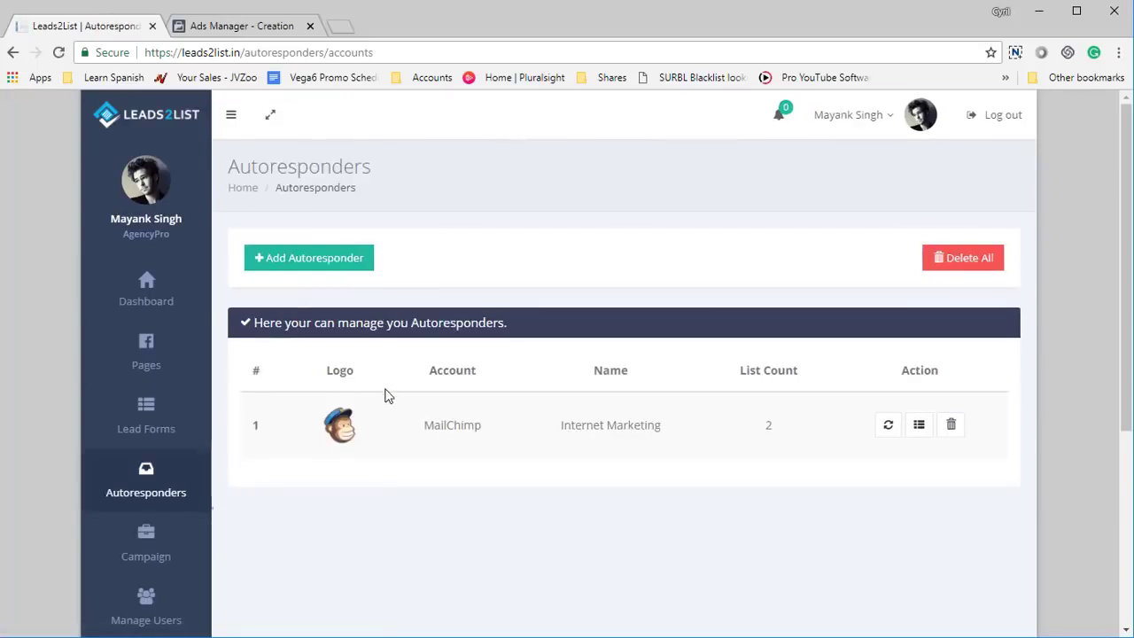
scroll(381, 399, "down", 3)
scroll(375, 405, "up", 2)
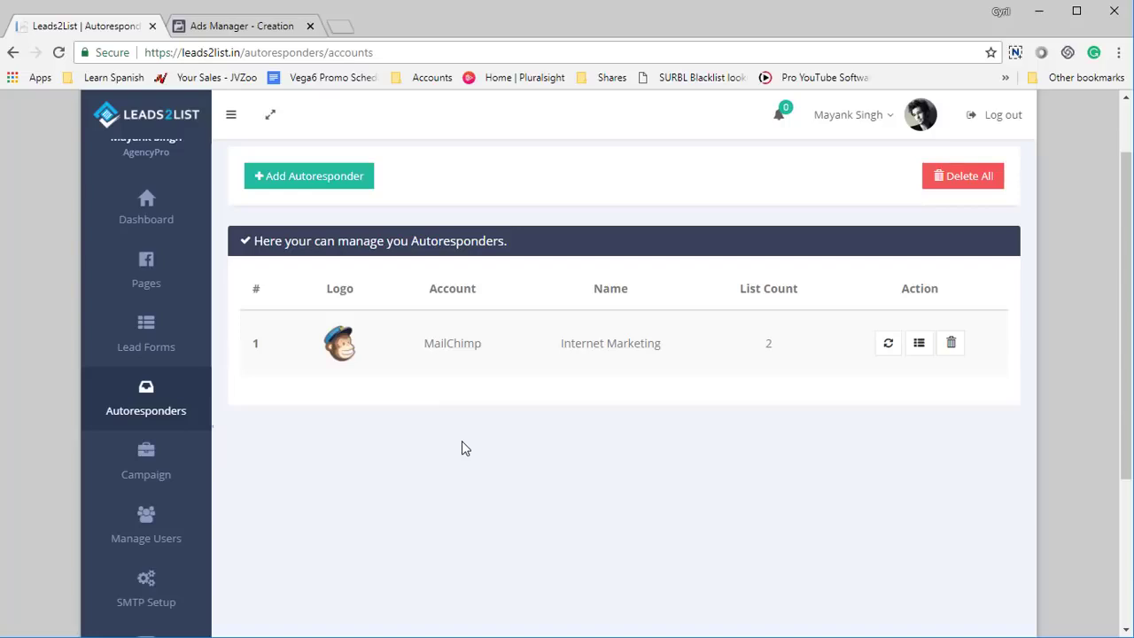
scroll(293, 491, "down", 3)
scroll(316, 497, "up", 5)
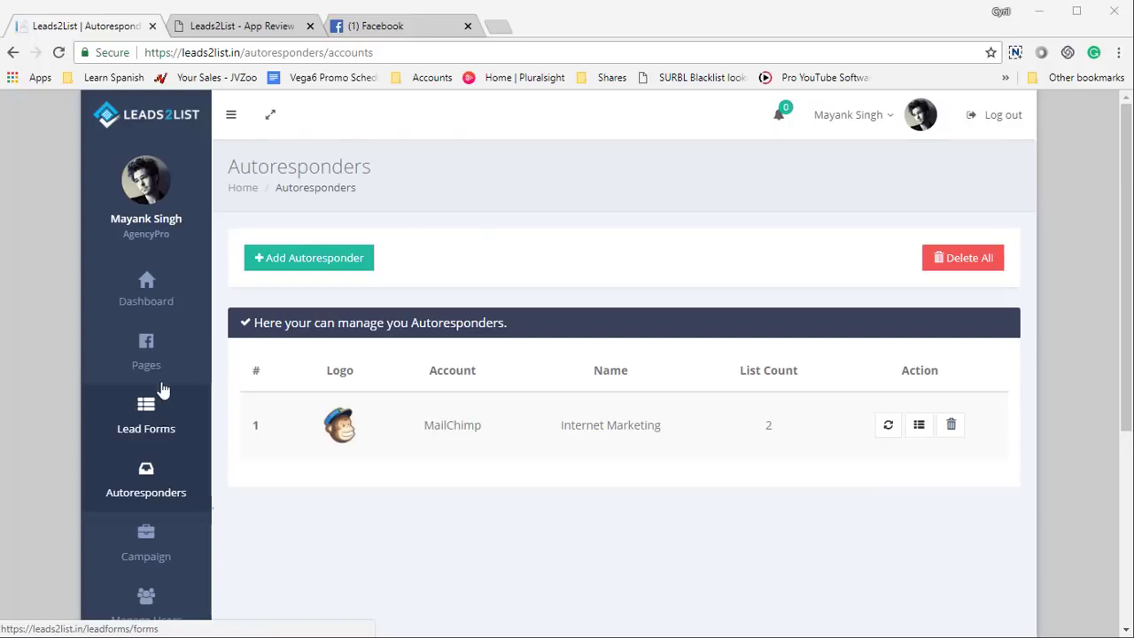
Start a new campaign named "My Campaign" and assign it to the page "Jeet's Hotel Test Page"
left_click(177, 551)
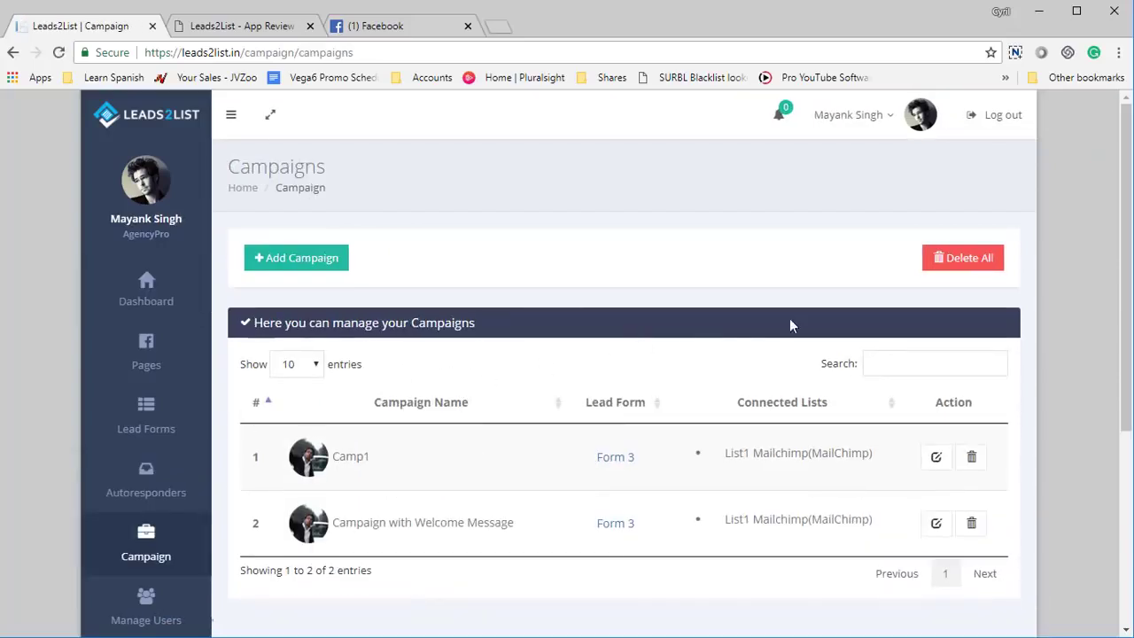
left_click(262, 257)
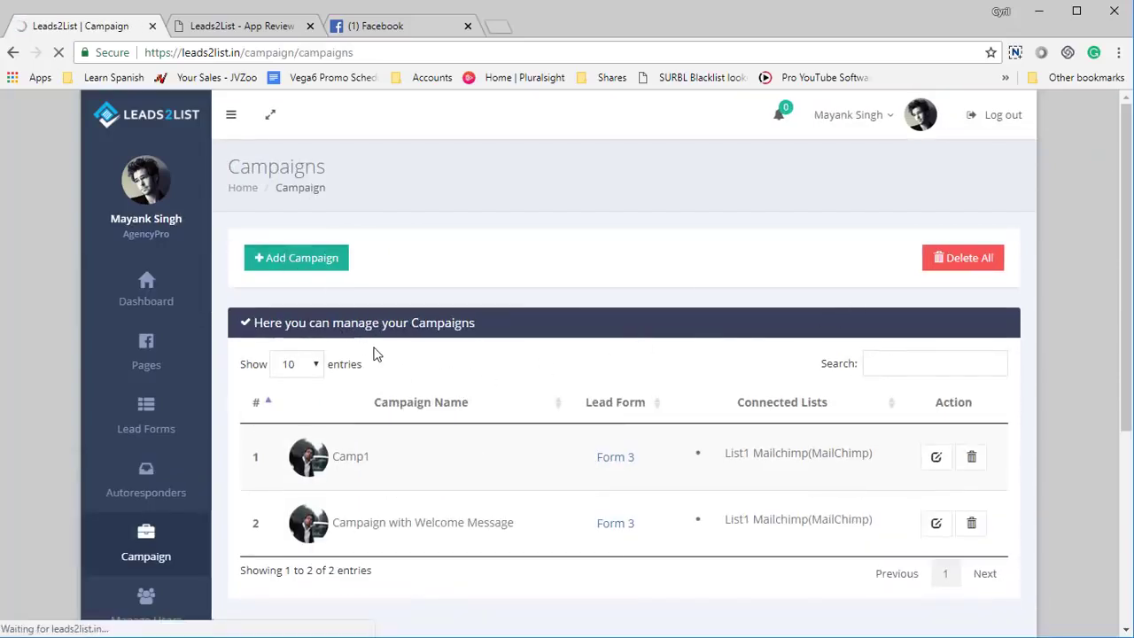
left_click(459, 306)
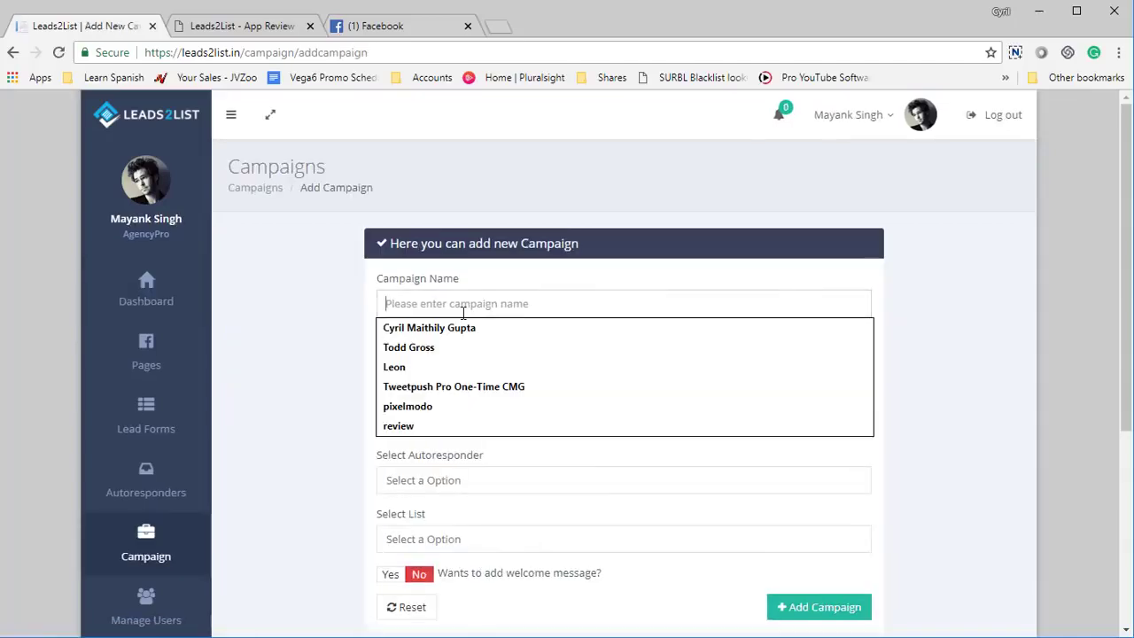
type("My Campaign")
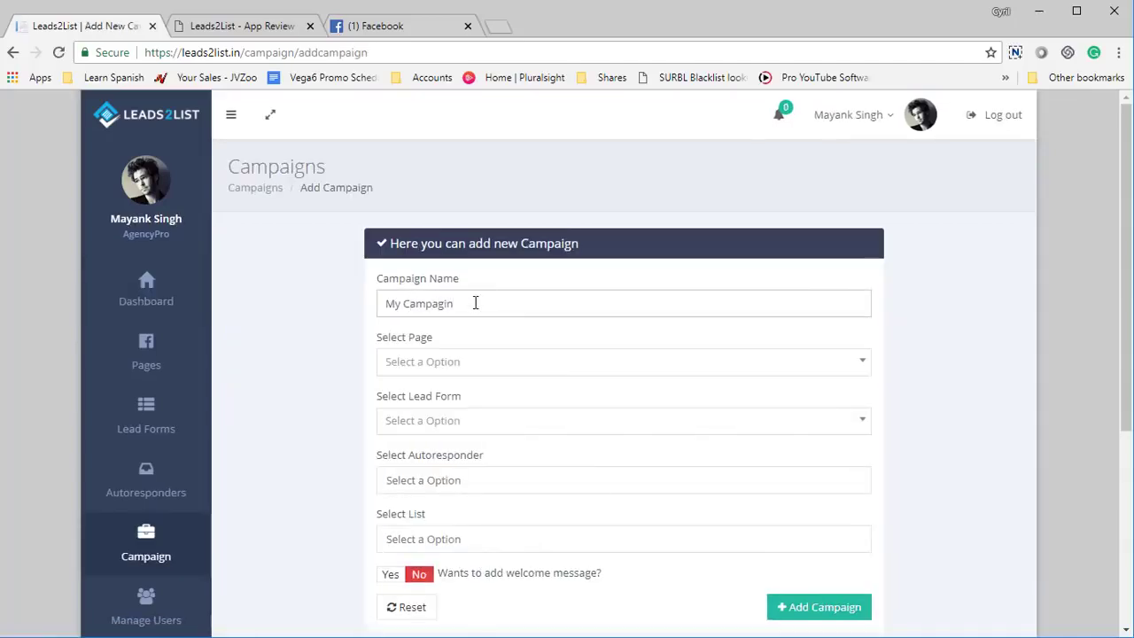
left_click(697, 353)
left_click(507, 494)
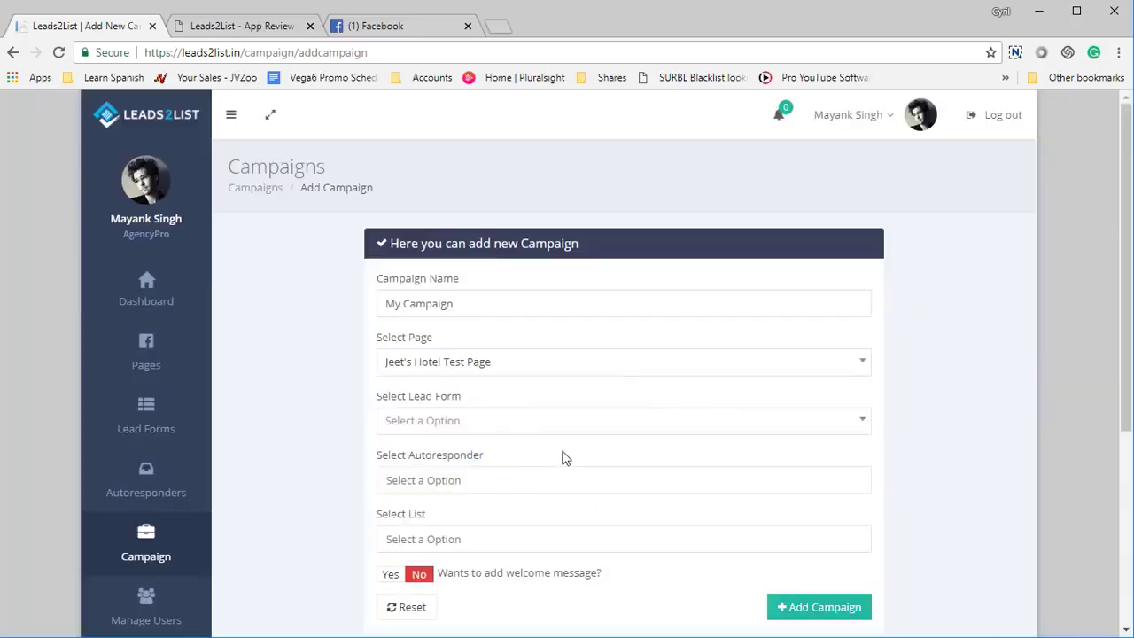
Connect the campaign's lead form "Untitled form 2018-07-10" to the MailChimp autoresponder and the list "List1 Mailchimp"
scroll(491, 431, "down", 1)
left_click(490, 345)
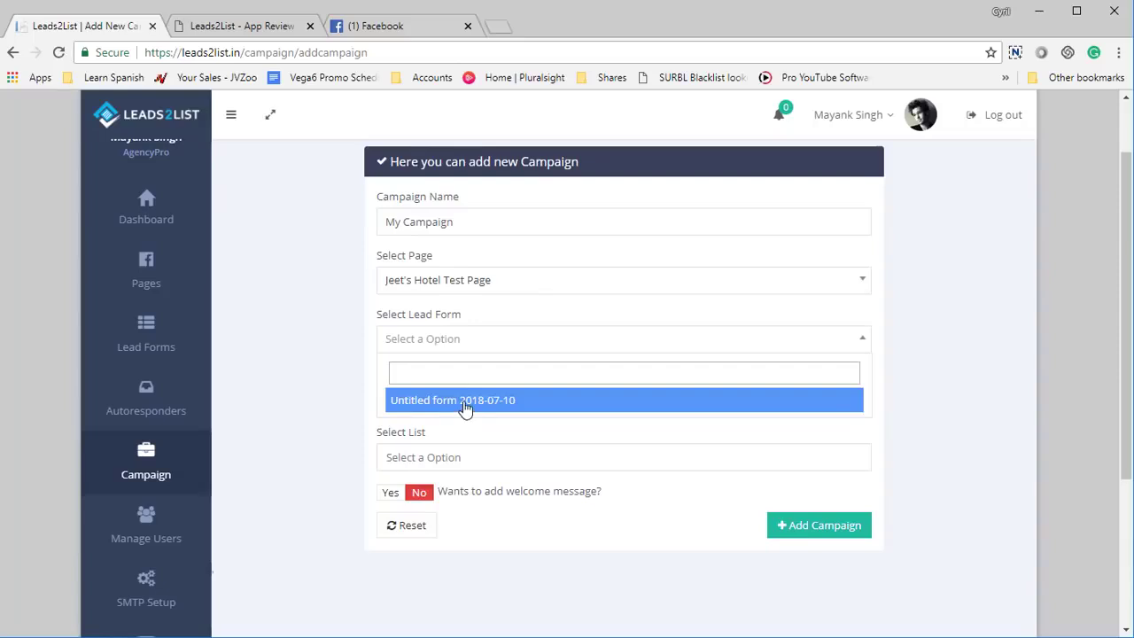
left_click(464, 403)
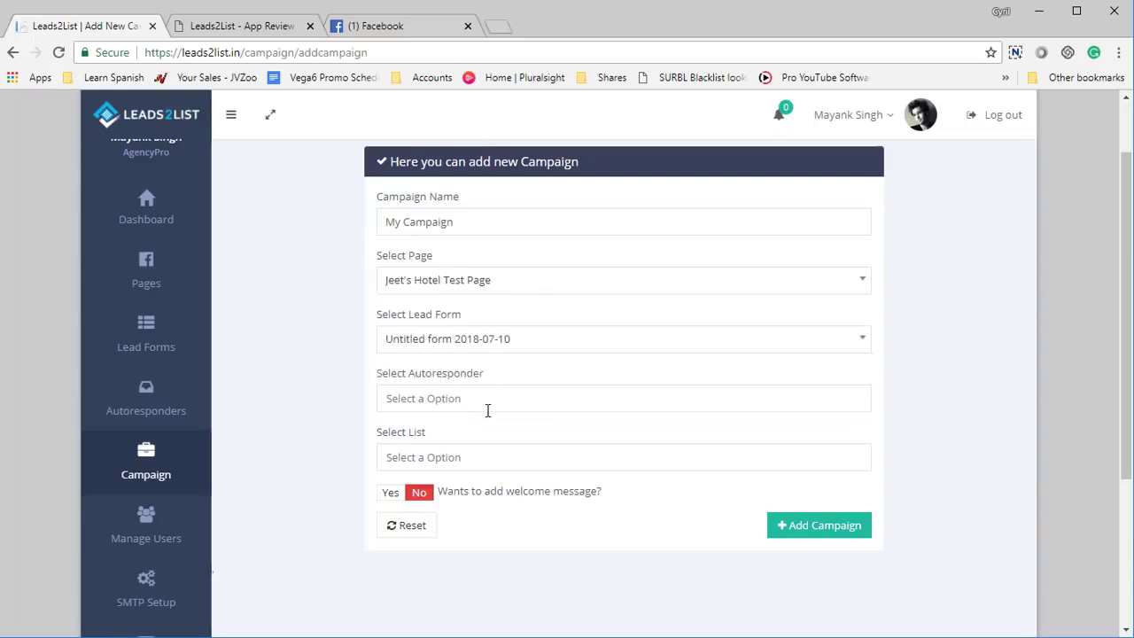
left_click(484, 410)
left_click(480, 434)
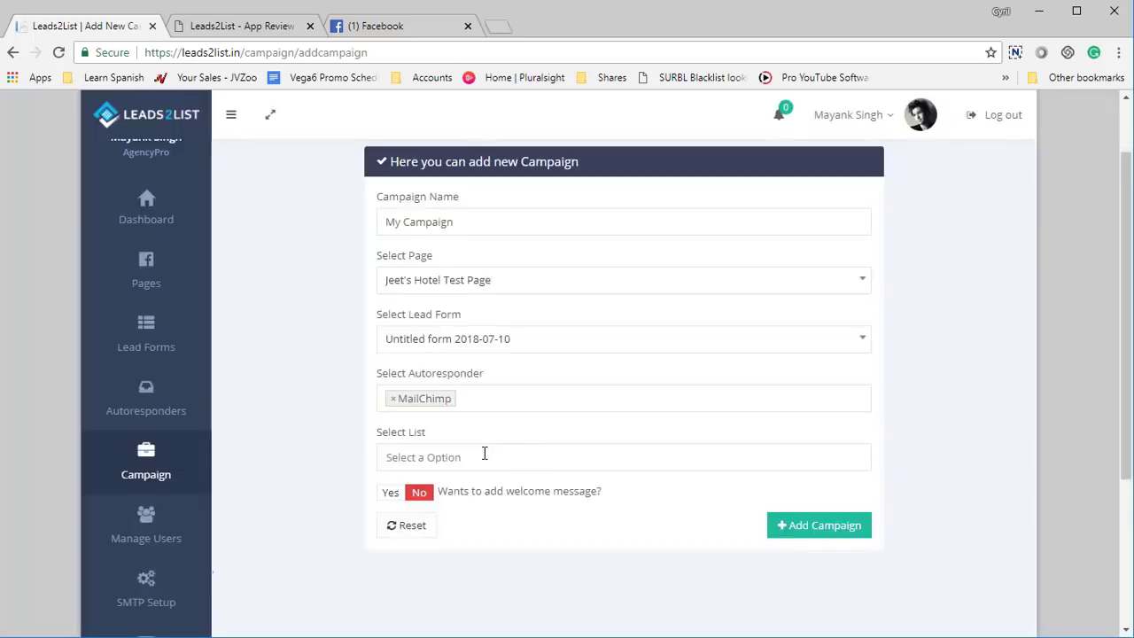
left_click(485, 459)
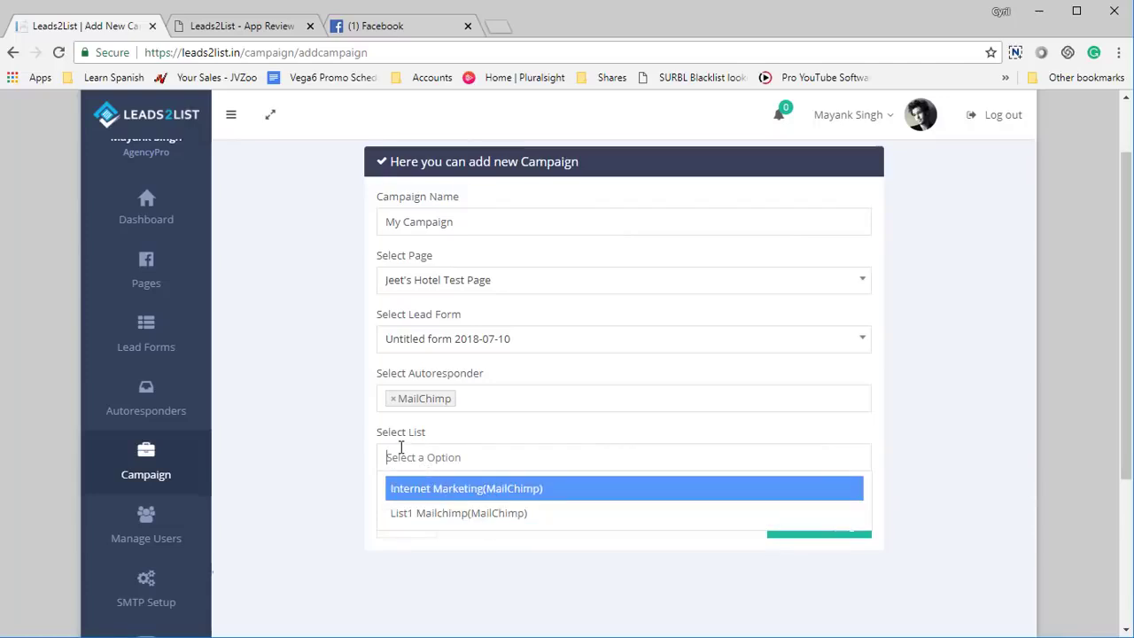
left_click(460, 513)
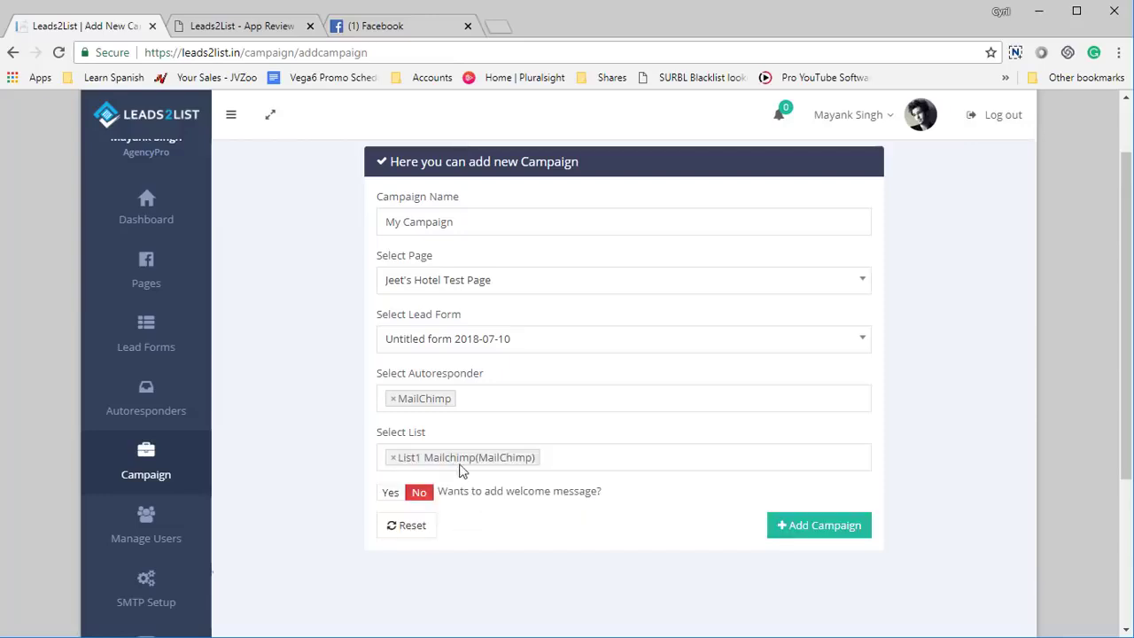
Check the email templates offered for the campaign's welcome message and leave the message disabled
left_click(392, 494)
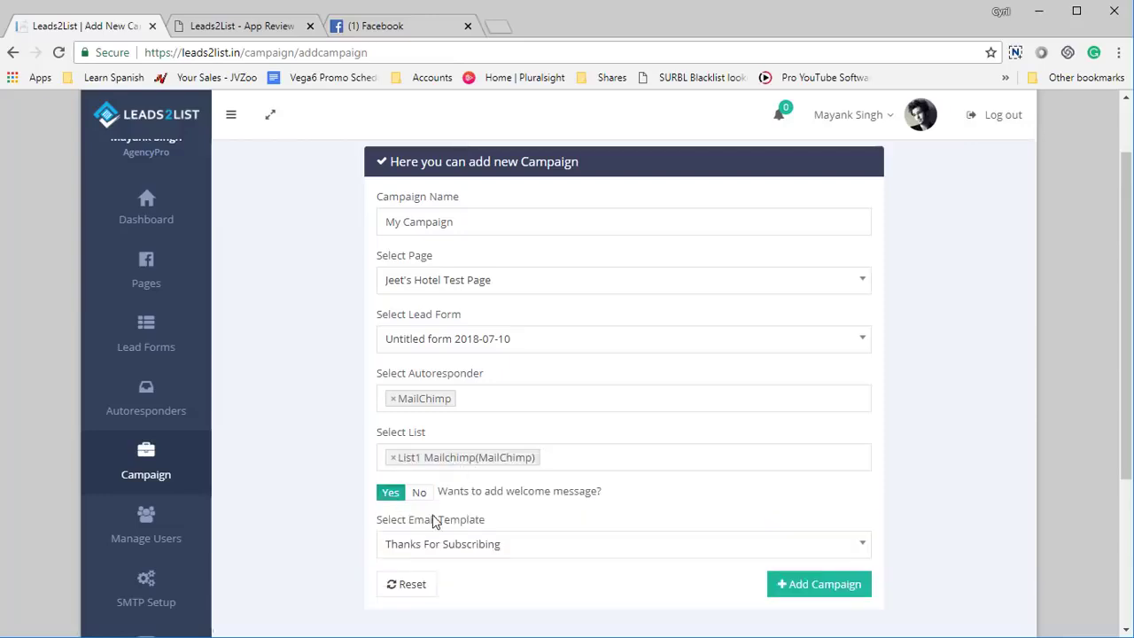
scroll(479, 412, "down", 2)
left_click(485, 397)
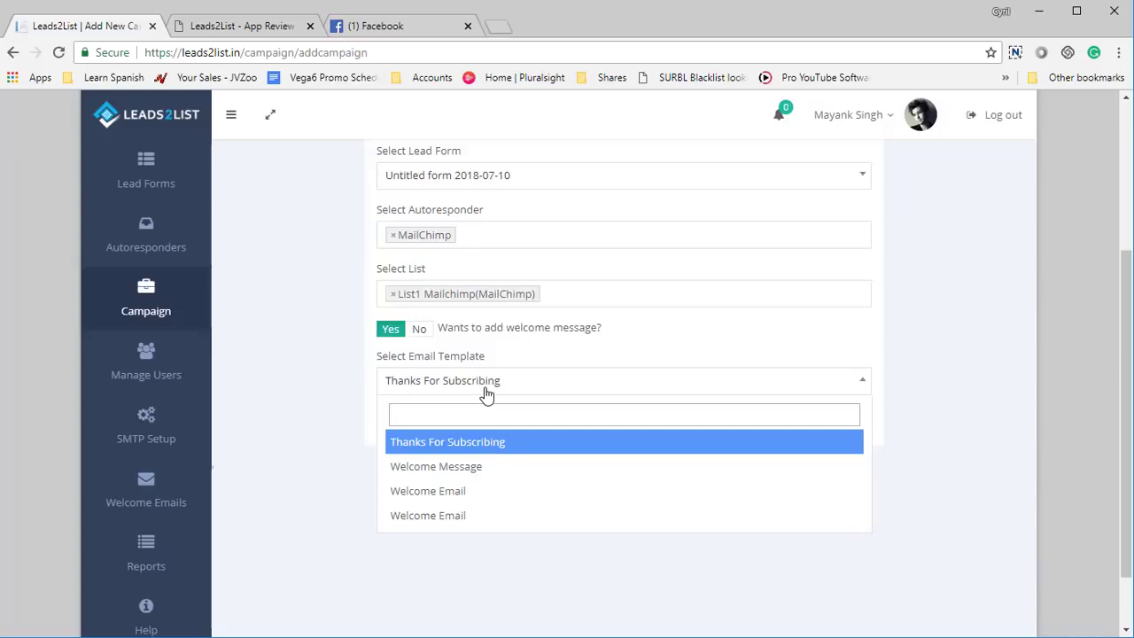
left_click(479, 394)
left_click(427, 333)
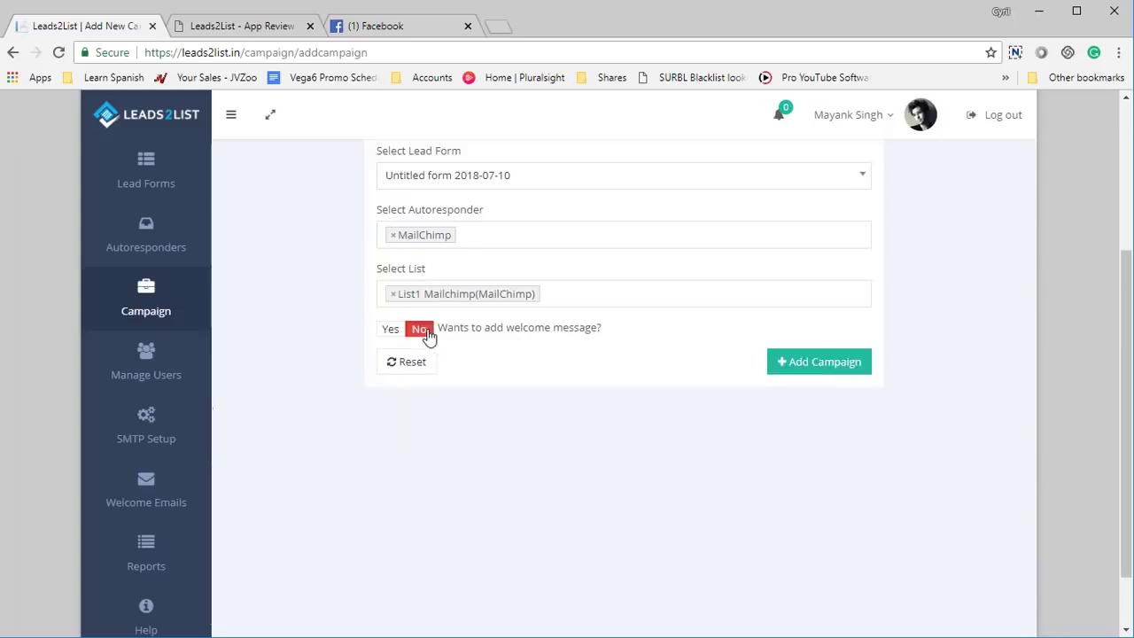
Add the configured campaign and check its entry in the campaigns list
left_click(825, 362)
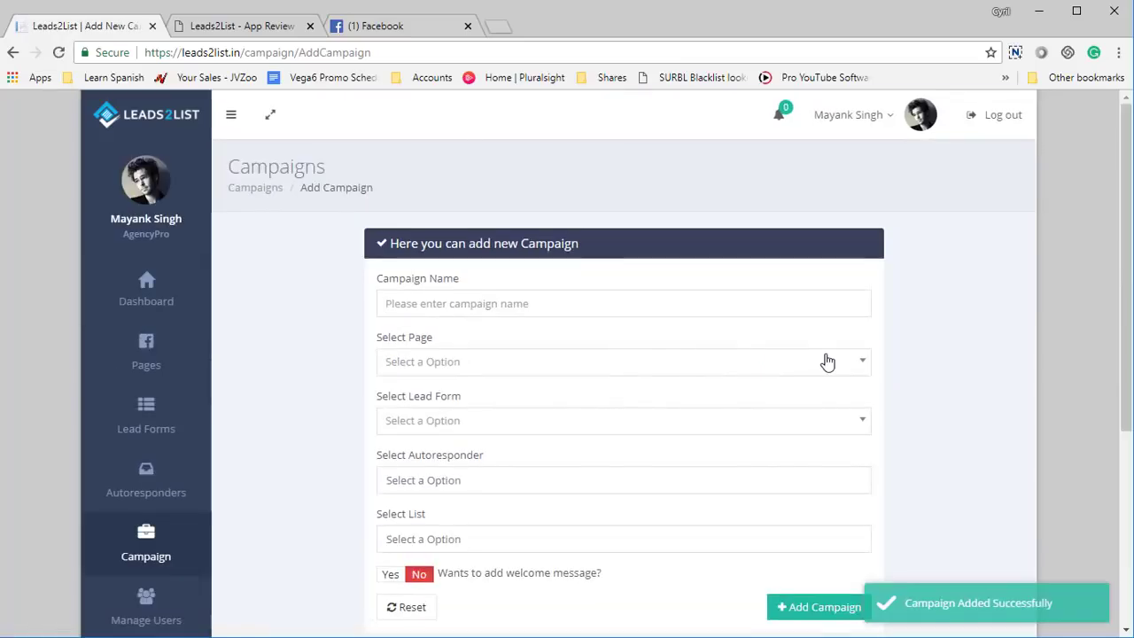
scroll(213, 464, "down", 1)
left_click(177, 473)
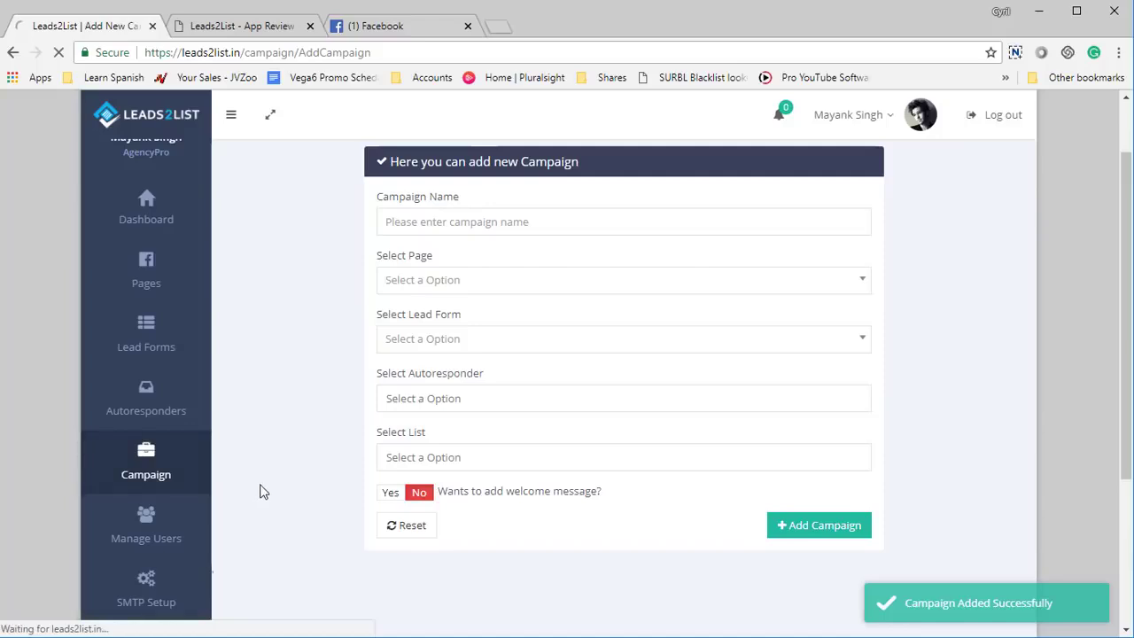
scroll(443, 390, "down", 3)
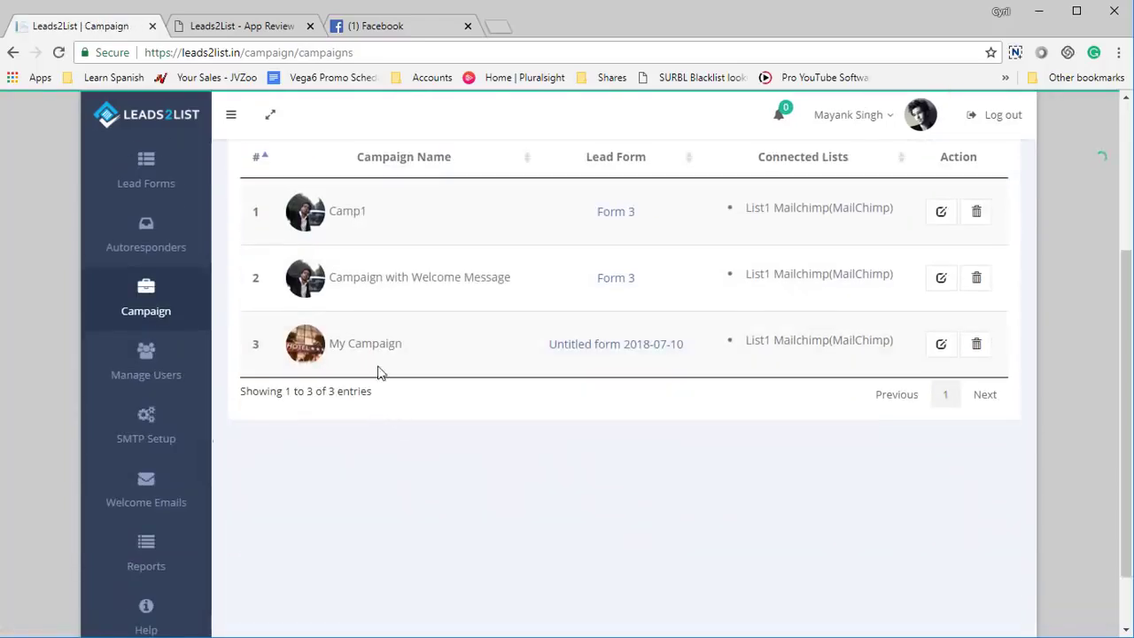
double_click(378, 370)
left_click(440, 372)
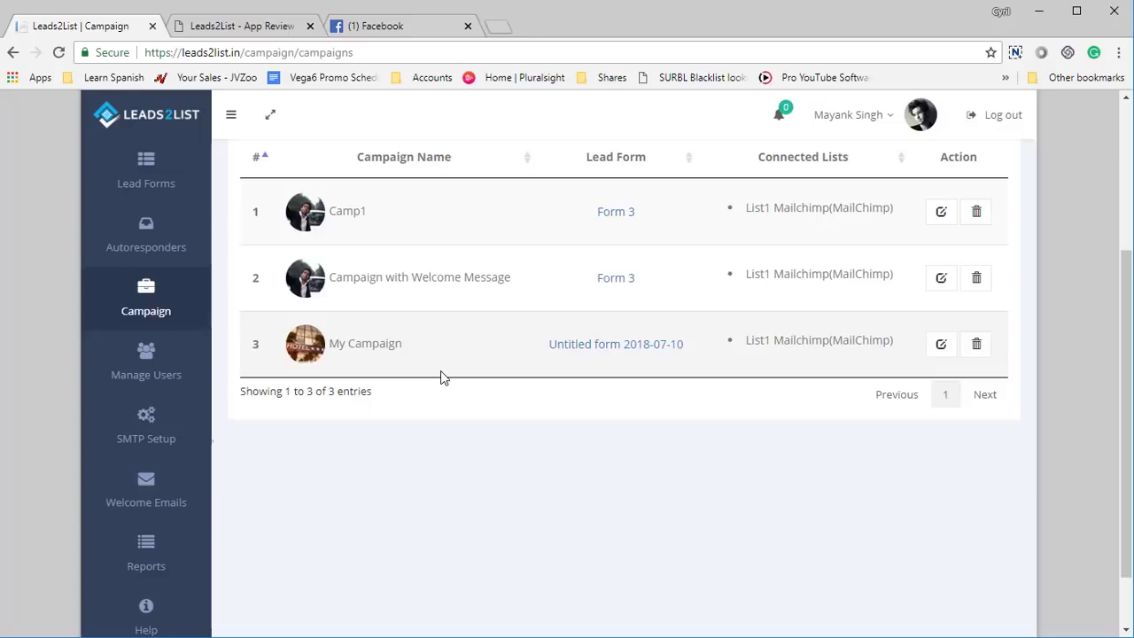
scroll(155, 146, "up", 1)
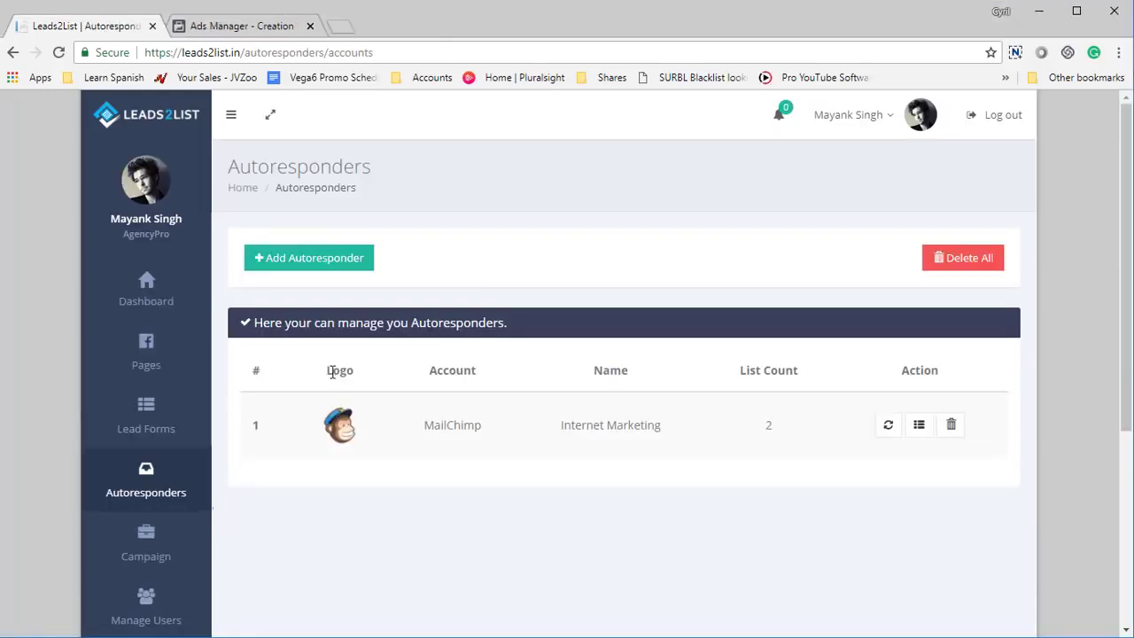
Write the line "Manage pages, publish_pages" in a new Notepad document, highlight it and minimize the window
scroll(368, 393, "down", 1)
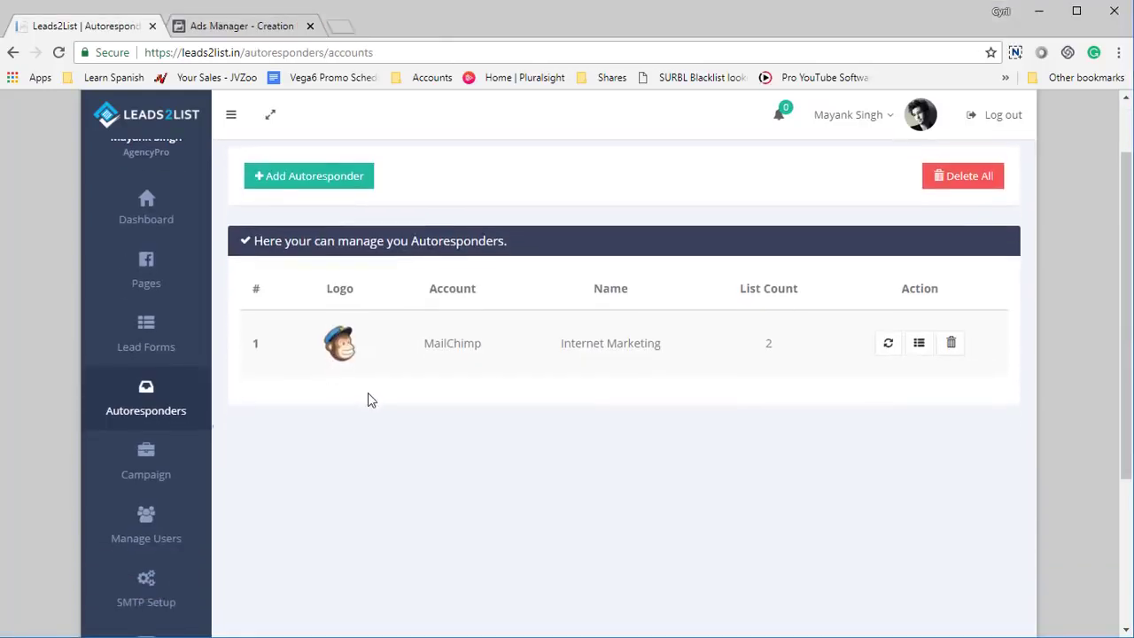
key("super")
type("n")
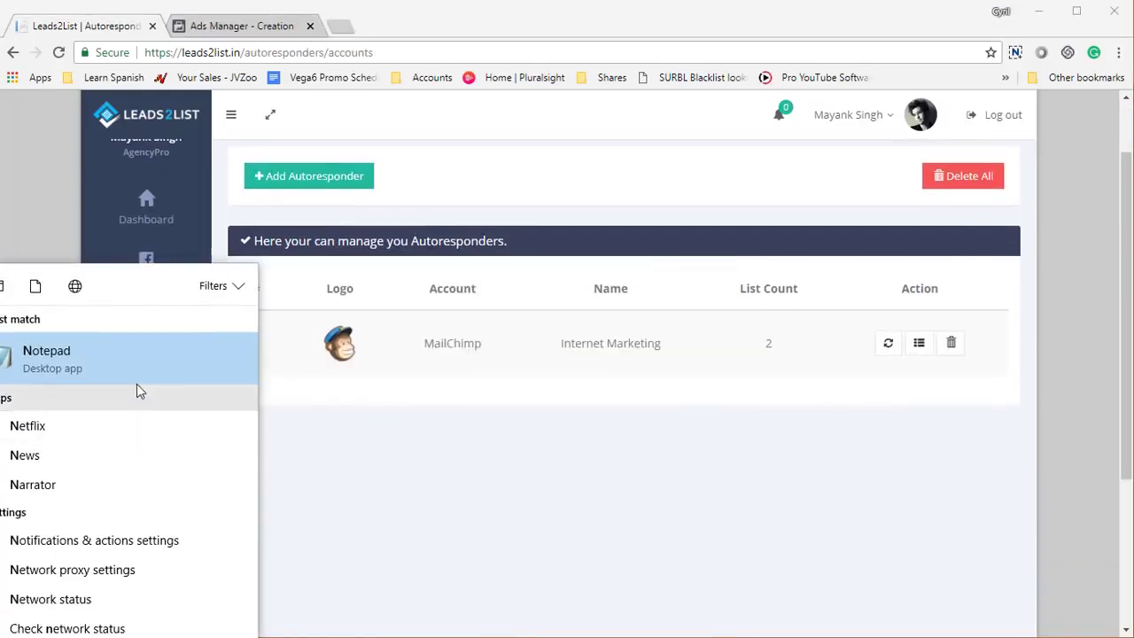
left_click(136, 386)
type("Manager pa")
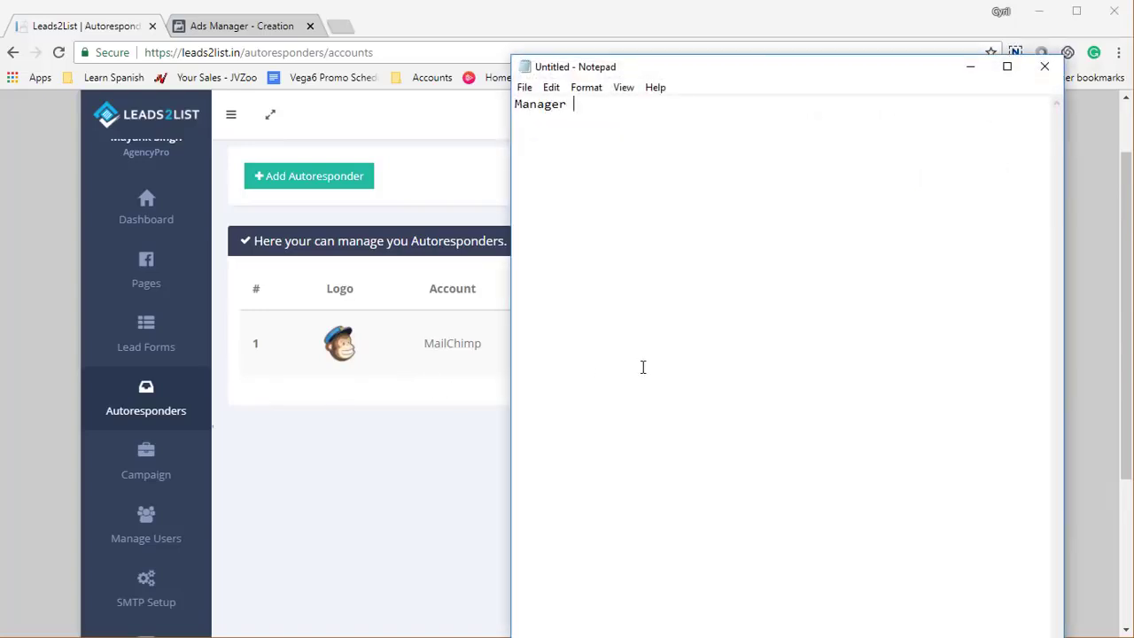
key("BackSpace")
key("BackSpace")
key("BackSpace")
key("BackSpace")
type("p")
key("BackSpace")
key("BackSpace")
type("pages, a")
key("BackSpace")
type("ub")
key("BackSpace")
key("BackSpace")
type("publish)")
key("BackSpace")
key("BackSpace")
key("BackSpace")
type("sh")
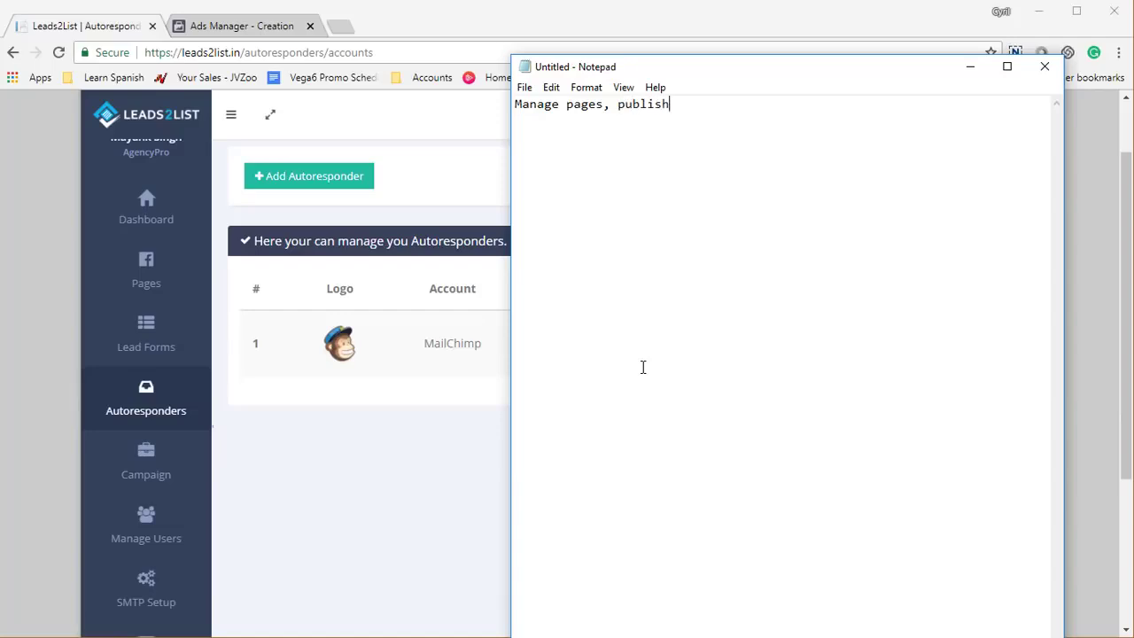
type(")")
key("BackSpace")
type("_pages")
left_click_drag(714, 107, 405, 90)
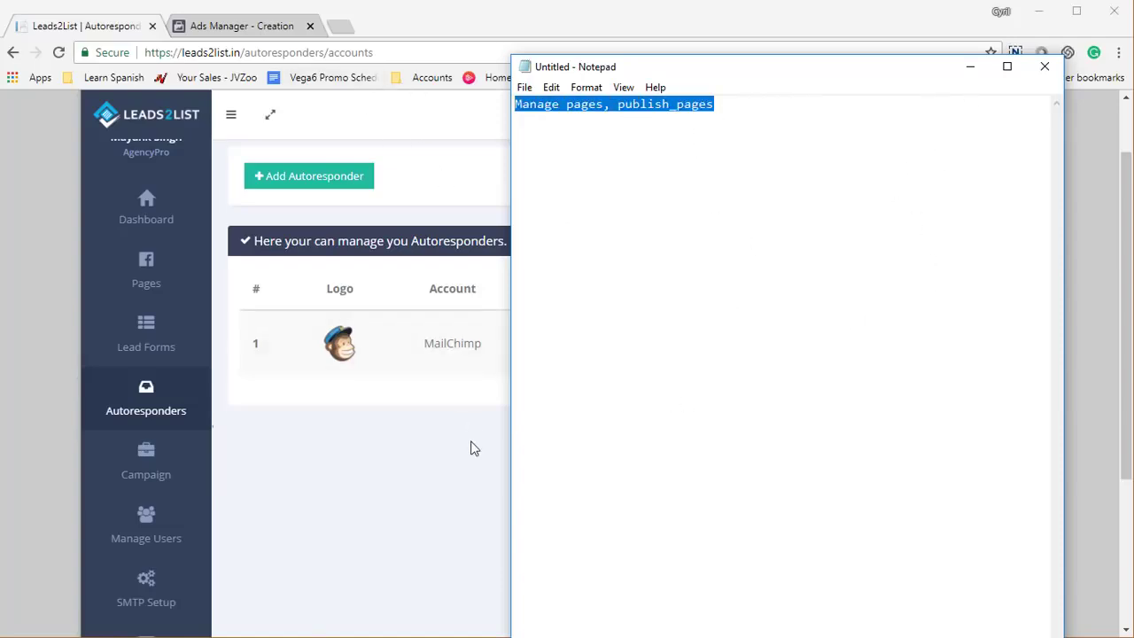
left_click(969, 68)
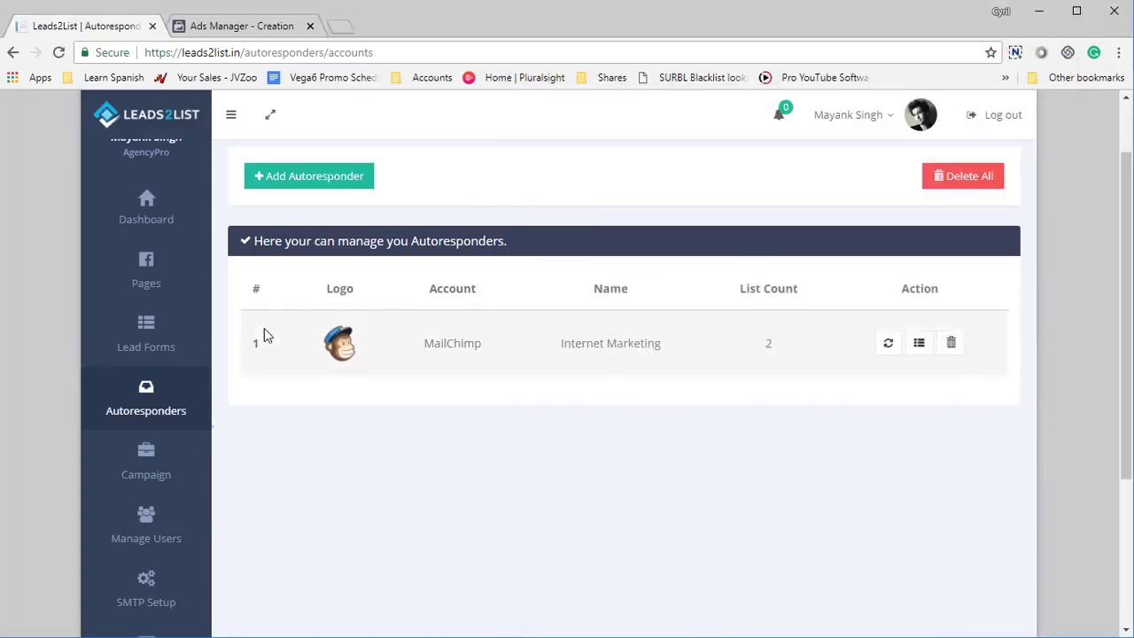
scroll(257, 335, "down", 3)
scroll(240, 337, "up", 5)
scroll(193, 346, "down", 5)
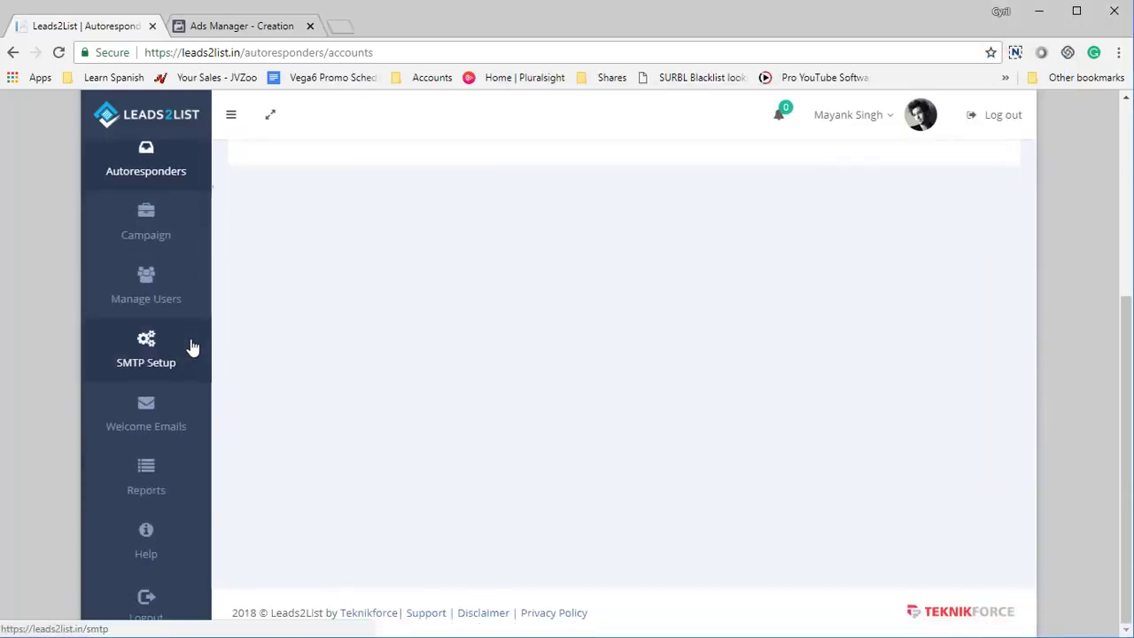